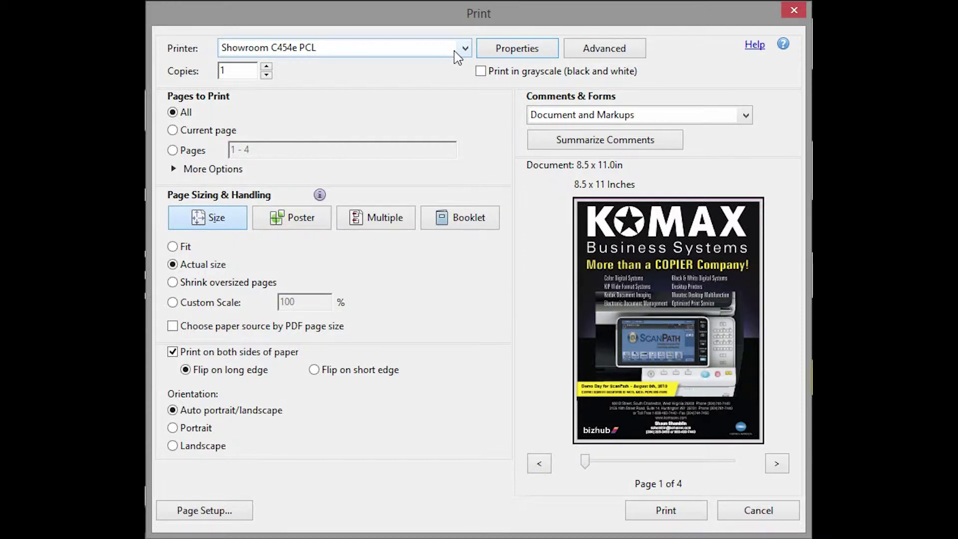
- Open the Showroom C454e PCL printer's properties and keep portrait orientation after trying landscape
{"action": "left_click", "coordinate": [516, 50]}
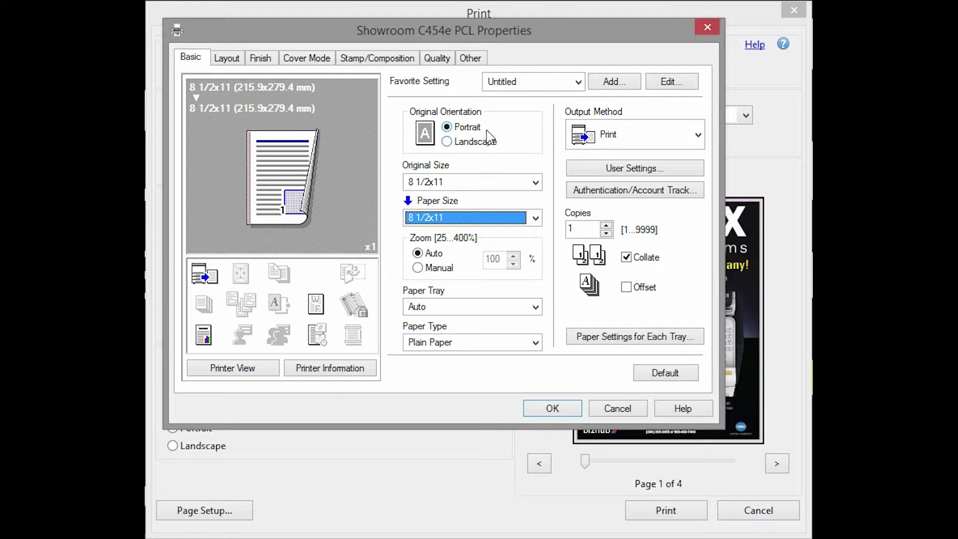
{"action": "left_click", "coordinate": [447, 142]}
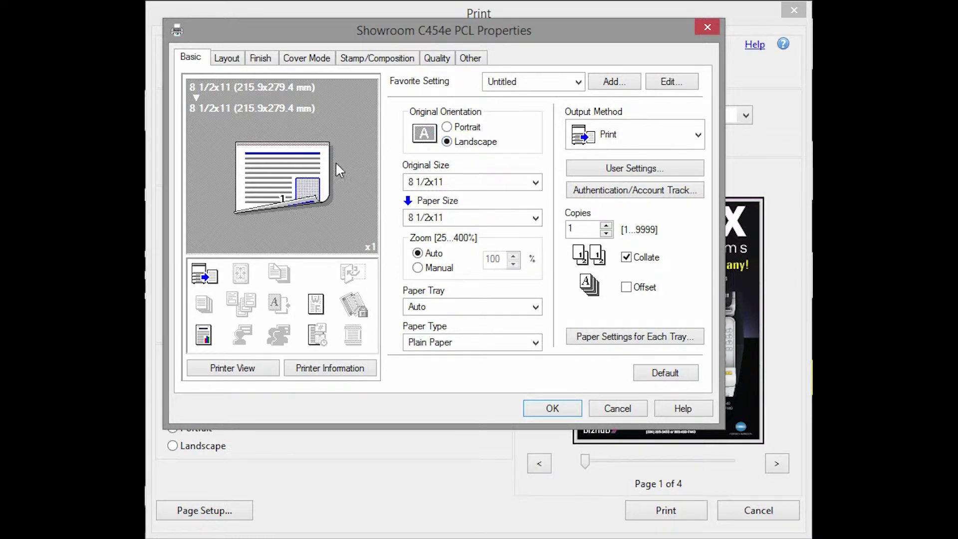
{"action": "left_click", "coordinate": [448, 128]}
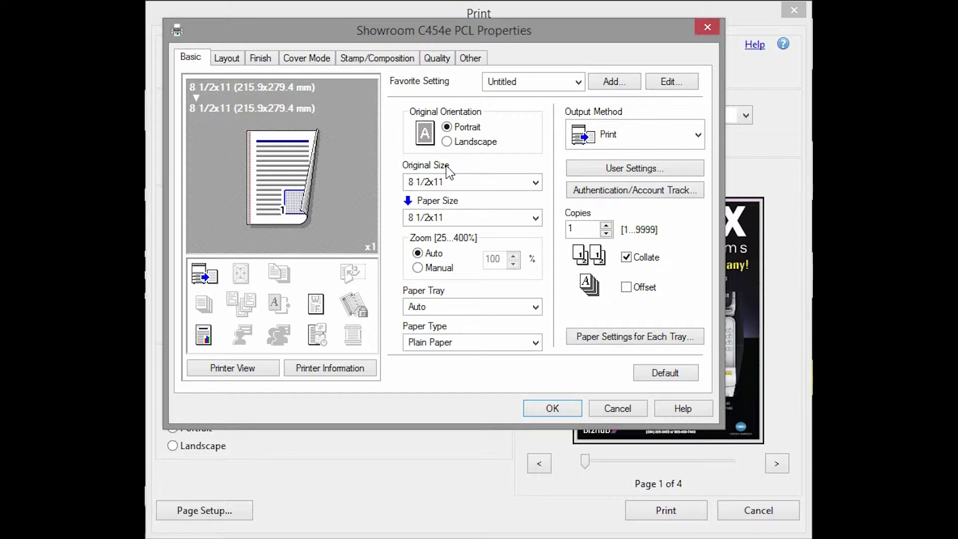
- Set paper size to Same as Original Size, after briefly trying 11x17
{"action": "left_click", "coordinate": [535, 218]}
{"action": "scroll", "coordinate": [479, 336], "scroll_direction": "up", "scroll_amount": 4}
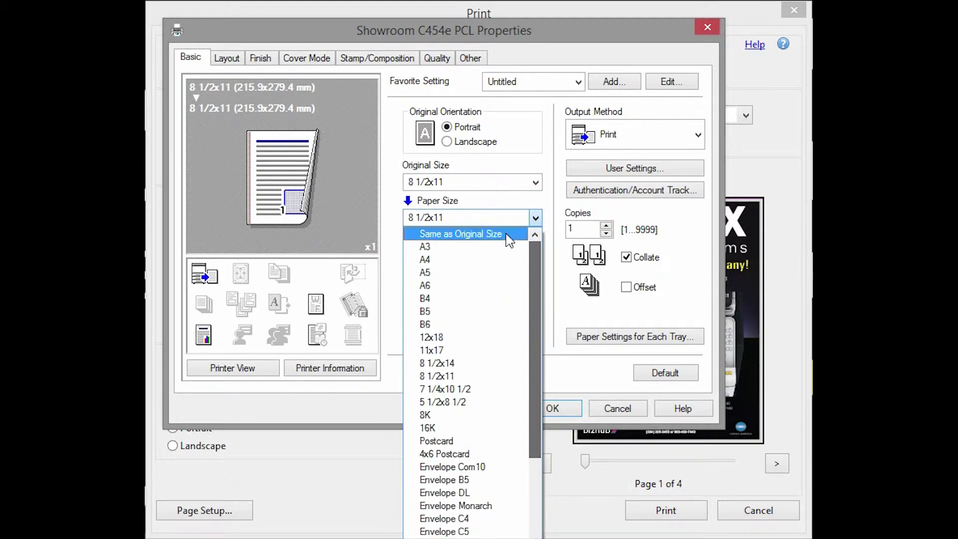
{"action": "left_click", "coordinate": [507, 241]}
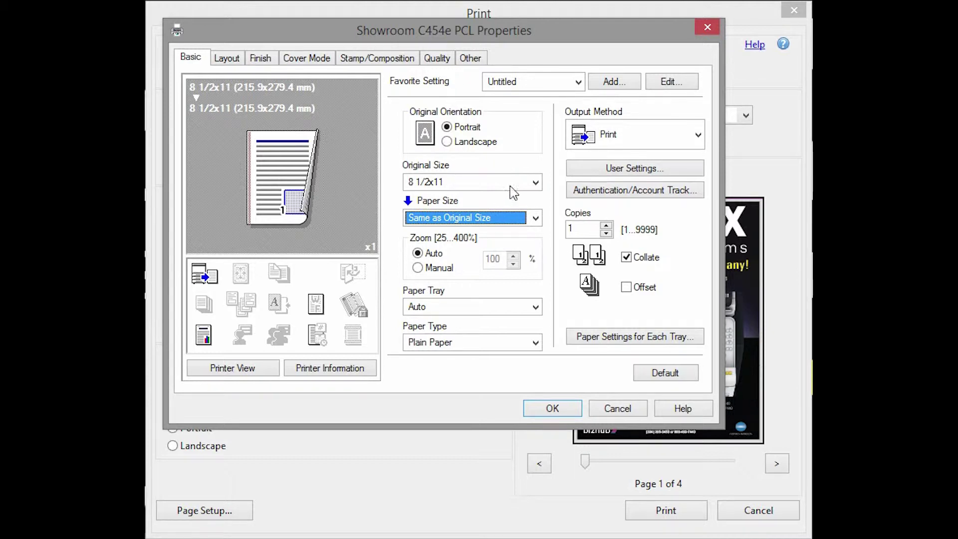
{"action": "left_click", "coordinate": [535, 218]}
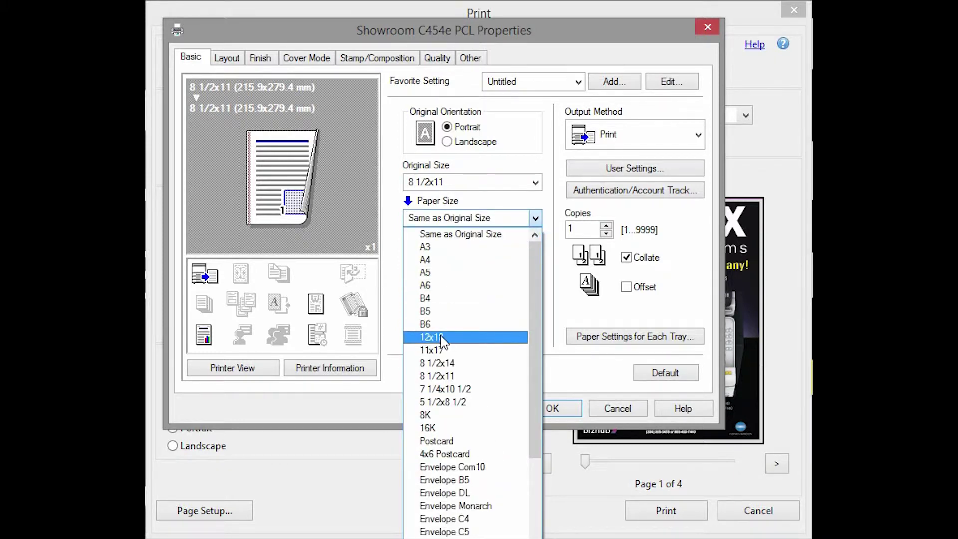
{"action": "left_click", "coordinate": [447, 350]}
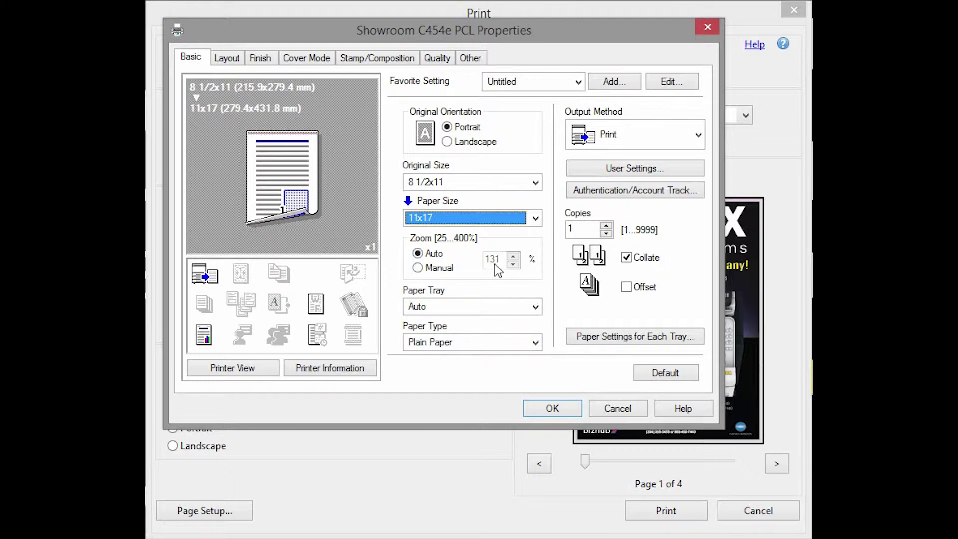
{"action": "left_click", "coordinate": [534, 218]}
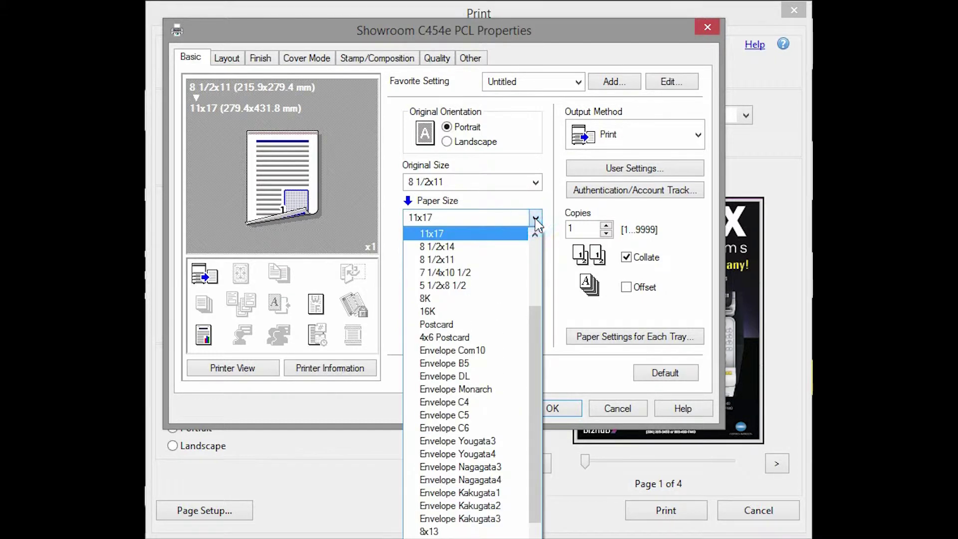
{"action": "left_click", "coordinate": [535, 313]}
{"action": "left_click_drag", "start_coordinate": [536, 313], "coordinate": [535, 249]}
{"action": "left_click", "coordinate": [500, 233]}
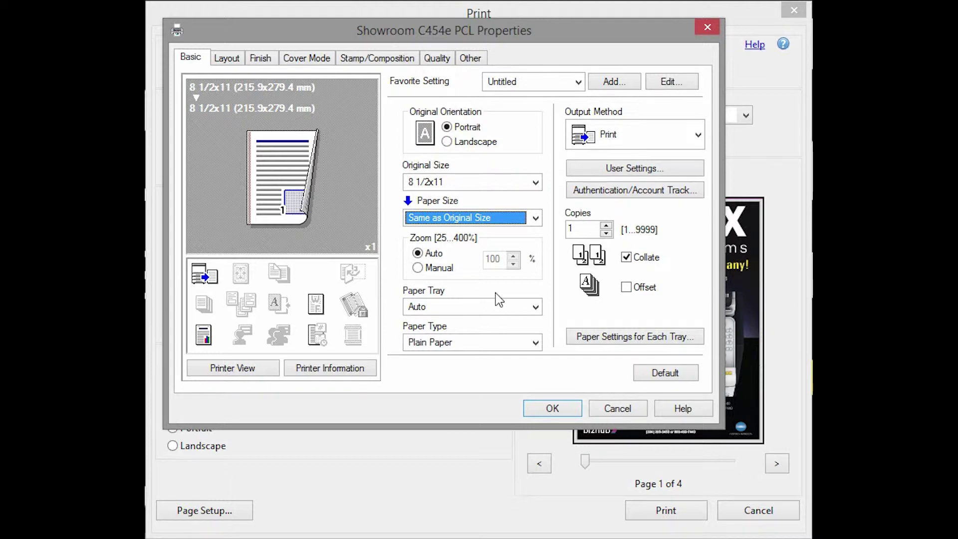
- Select Bypass Tray as the paper tray
{"action": "left_click", "coordinate": [534, 309]}
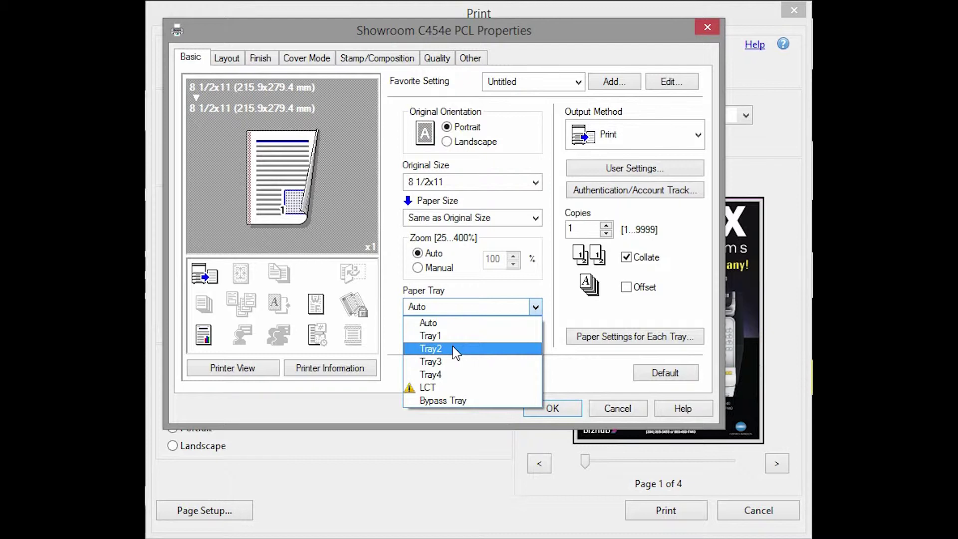
{"action": "left_click", "coordinate": [448, 401]}
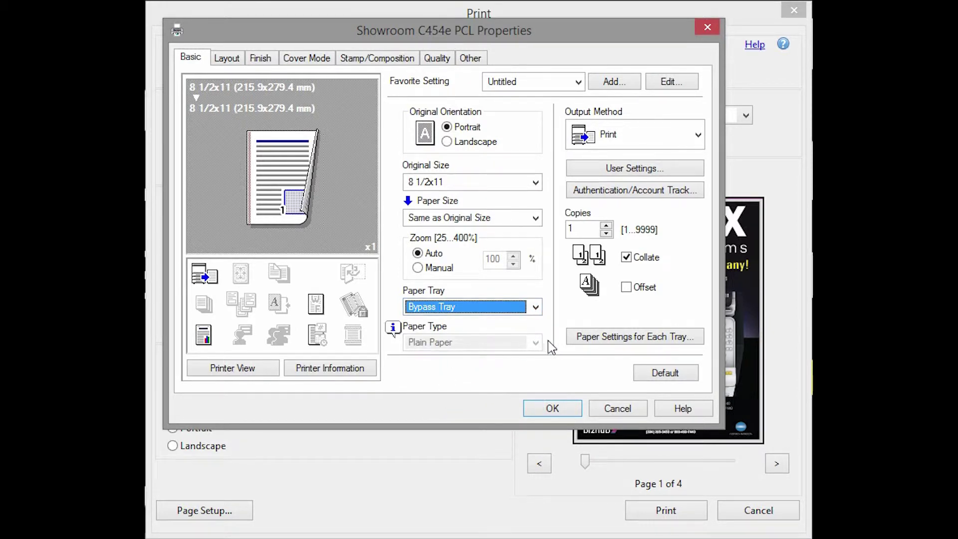
{"action": "left_click", "coordinate": [605, 339]}
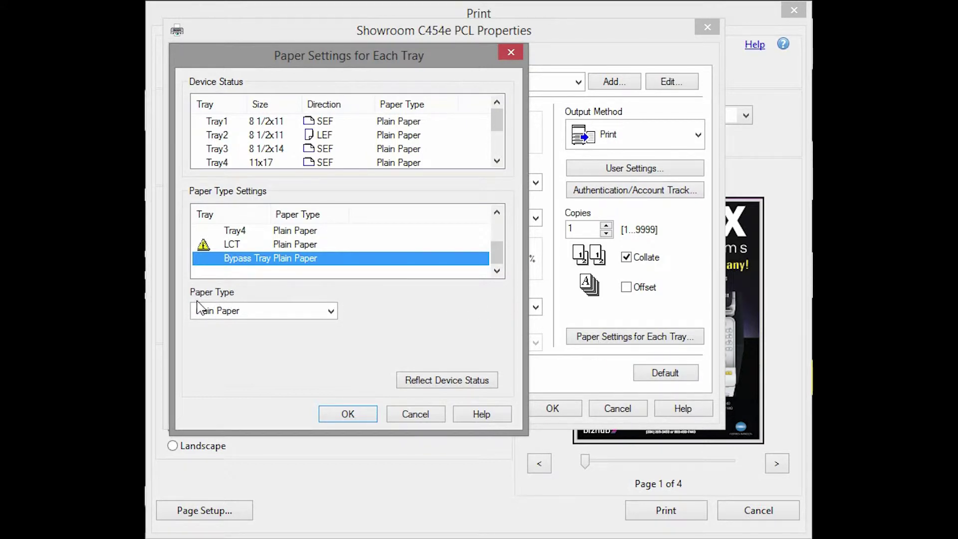
{"action": "left_click", "coordinate": [329, 311]}
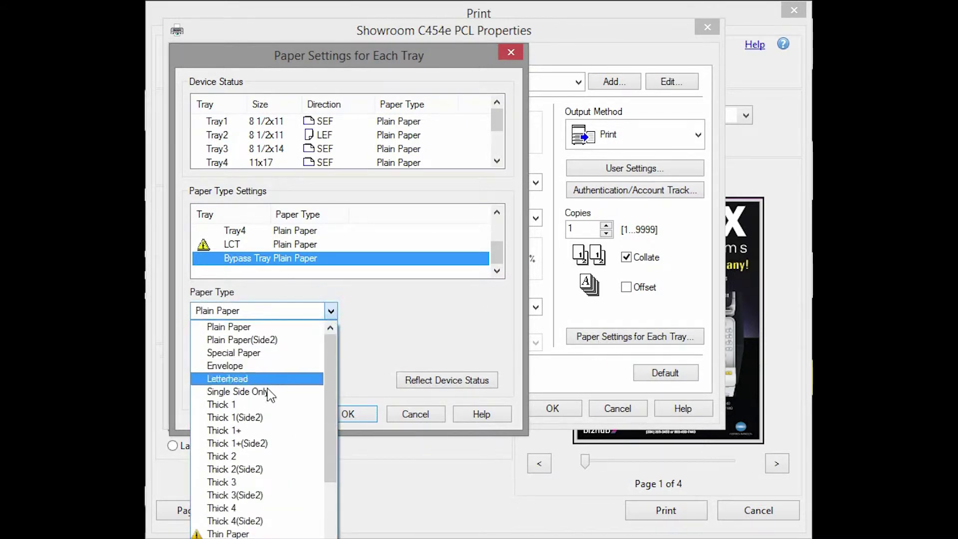
{"action": "left_click", "coordinate": [250, 457]}
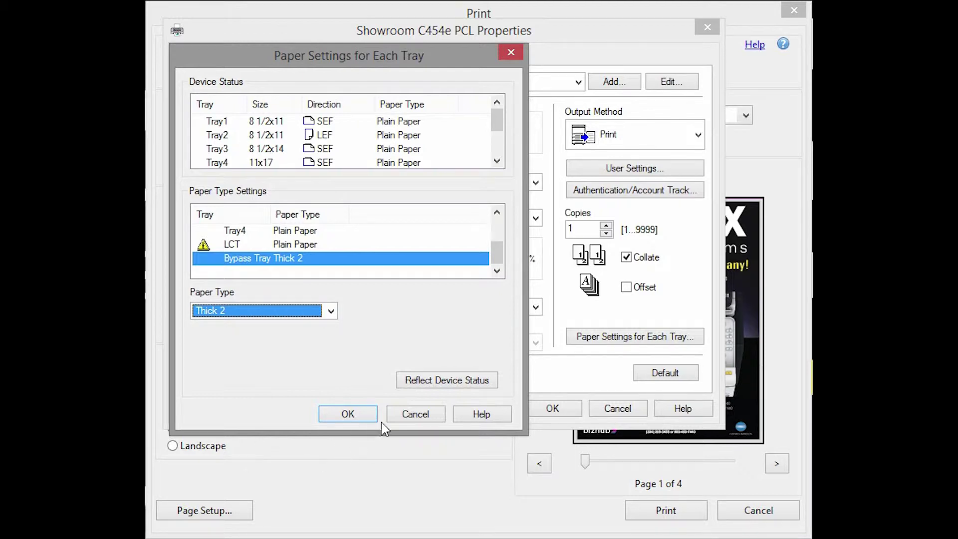
{"action": "left_click", "coordinate": [427, 394]}
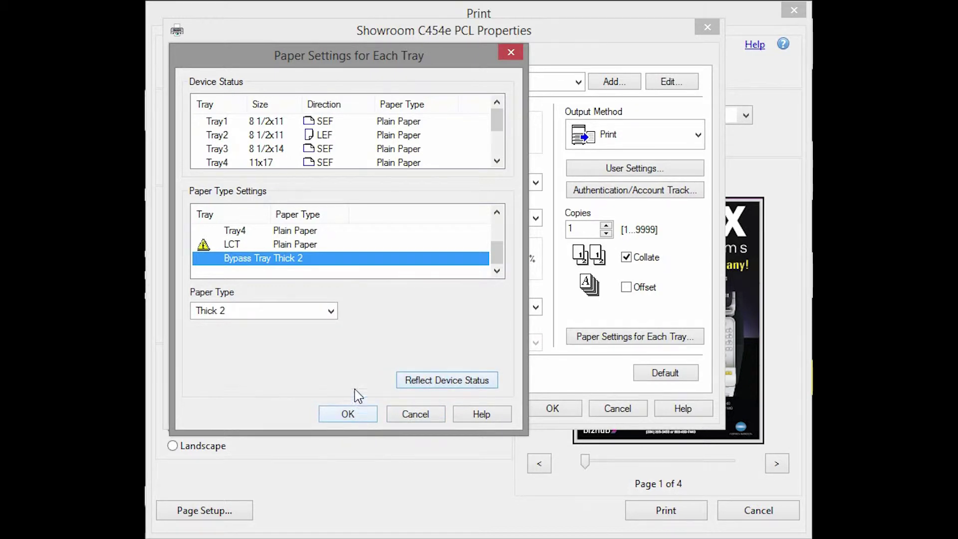
{"action": "left_click", "coordinate": [334, 310]}
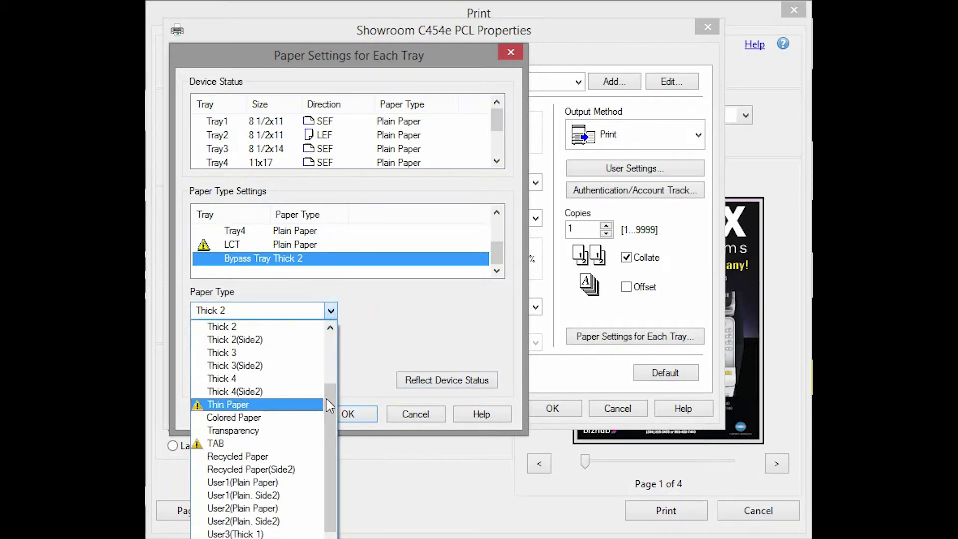
{"action": "left_click_drag", "start_coordinate": [328, 397], "coordinate": [330, 333]}
{"action": "left_click", "coordinate": [247, 328]}
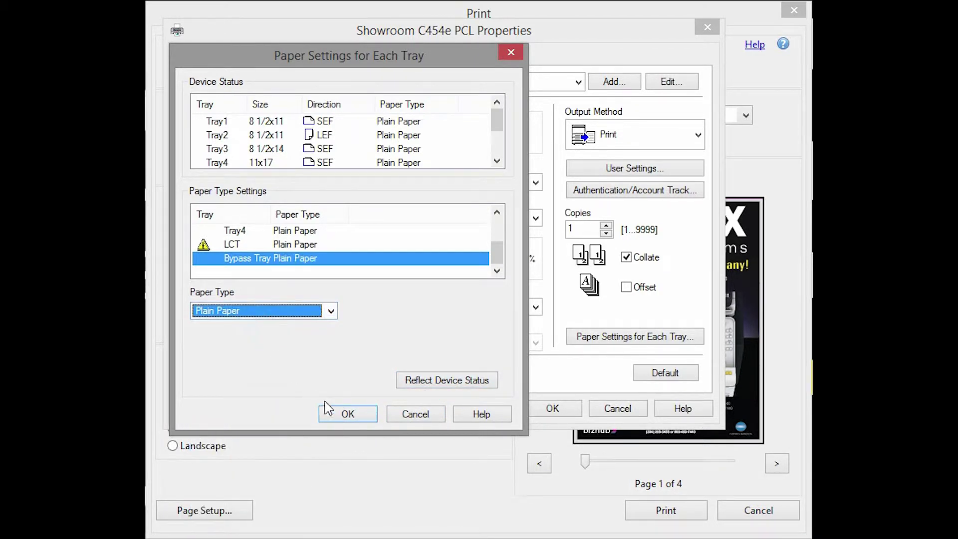
{"action": "left_click", "coordinate": [348, 414]}
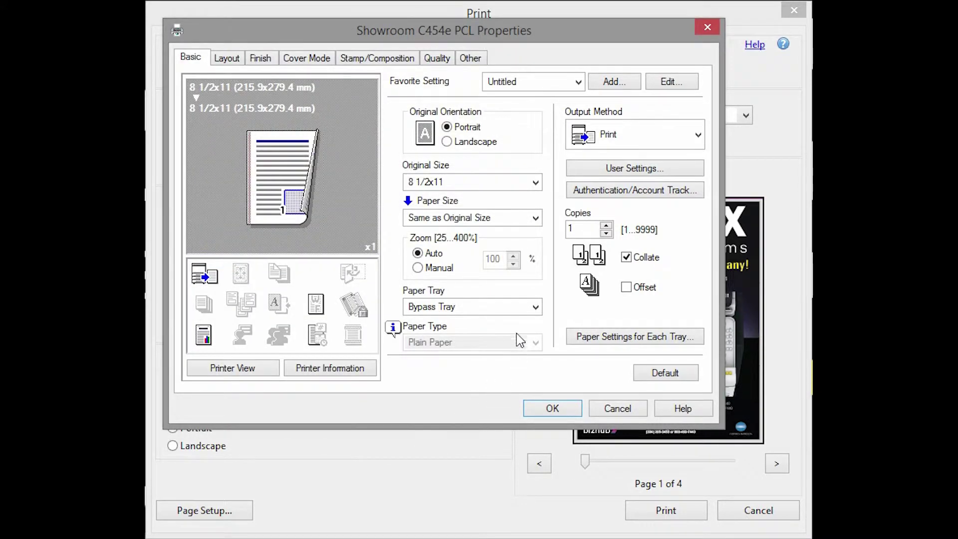
- Set Paper Tray back to Auto, keep Print as the output method, and select the Copies field
{"action": "left_click", "coordinate": [536, 304]}
{"action": "left_click", "coordinate": [437, 325]}
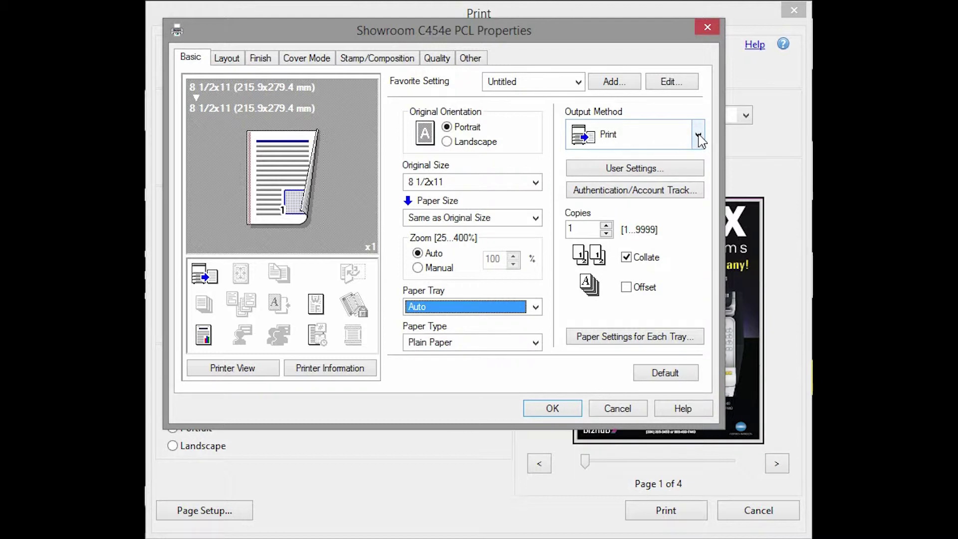
{"action": "left_click", "coordinate": [698, 136]}
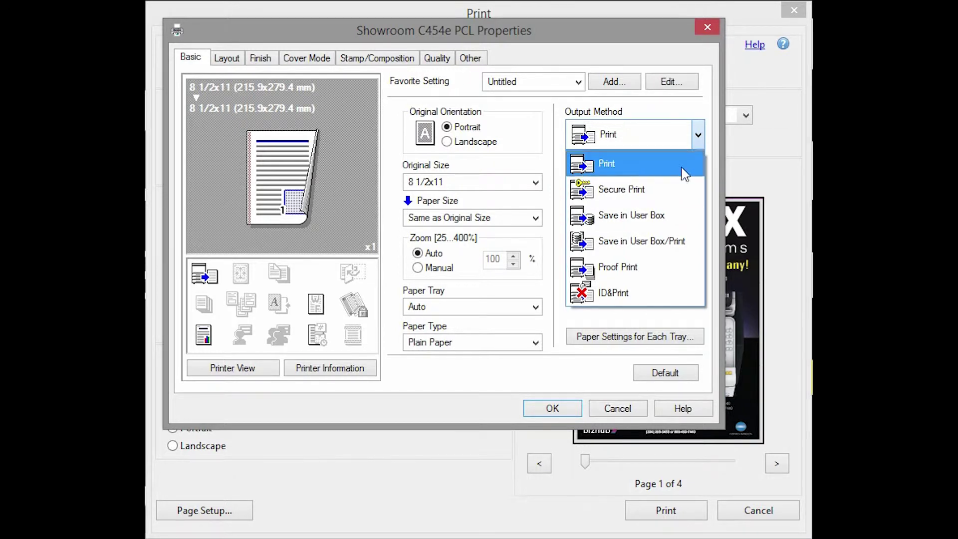
{"action": "left_click", "coordinate": [698, 132]}
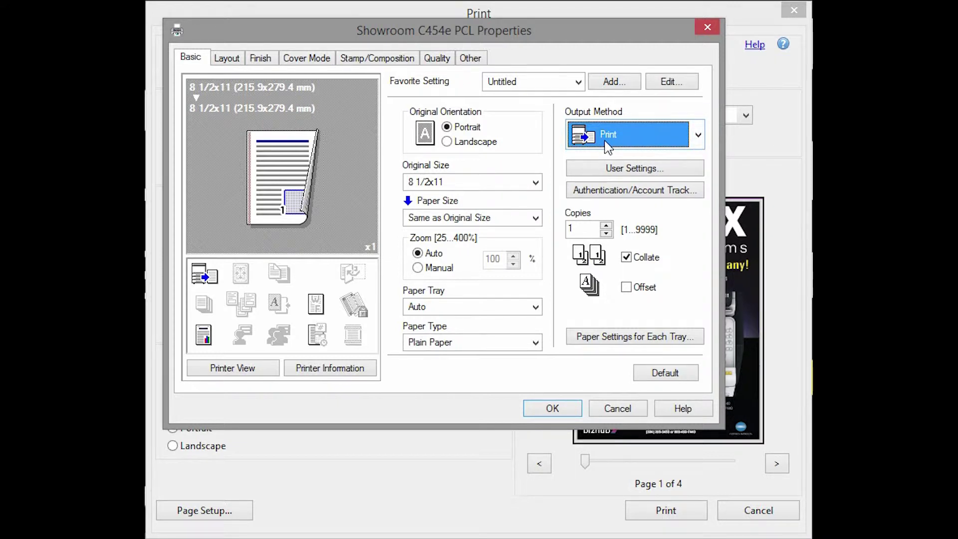
{"action": "left_click", "coordinate": [605, 230]}
{"action": "left_click", "coordinate": [607, 233]}
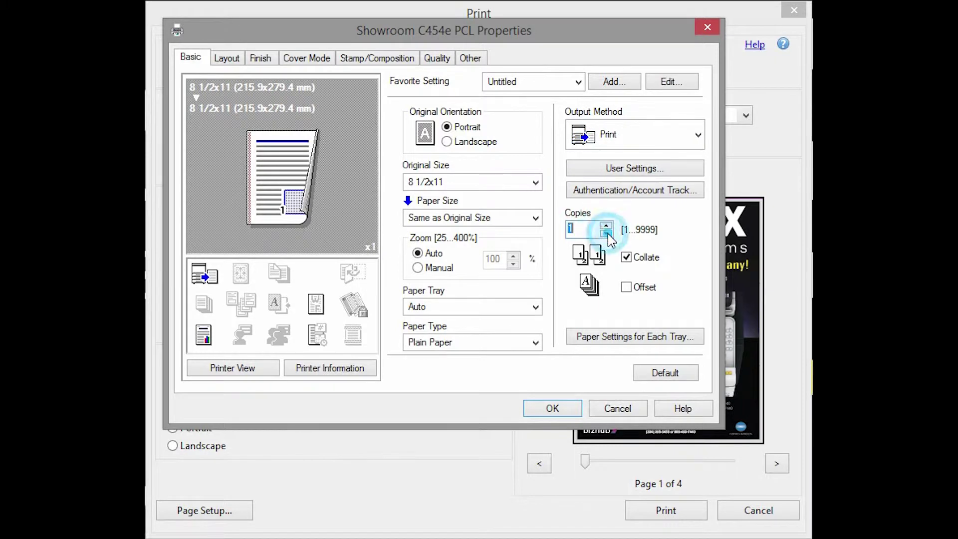
{"action": "left_click", "coordinate": [633, 263]}
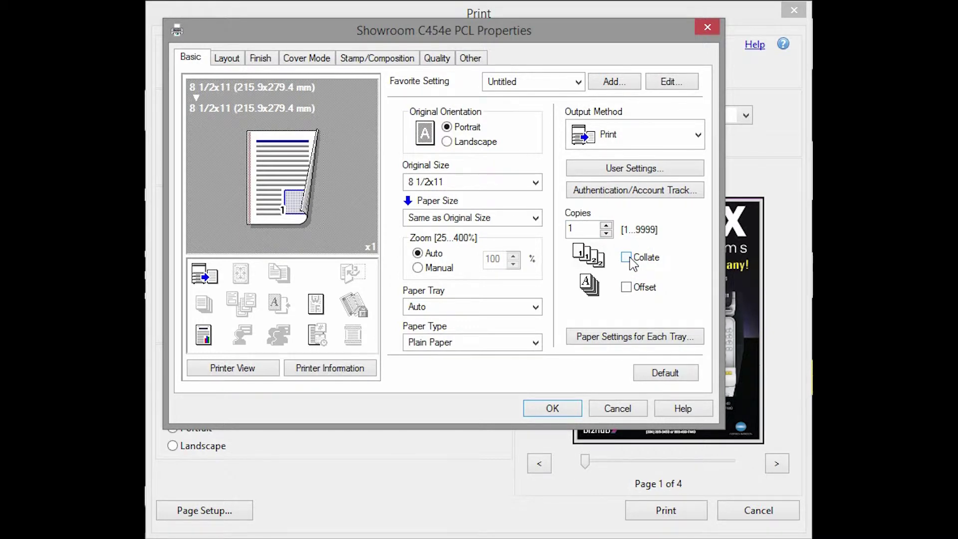
{"action": "left_click", "coordinate": [633, 263]}
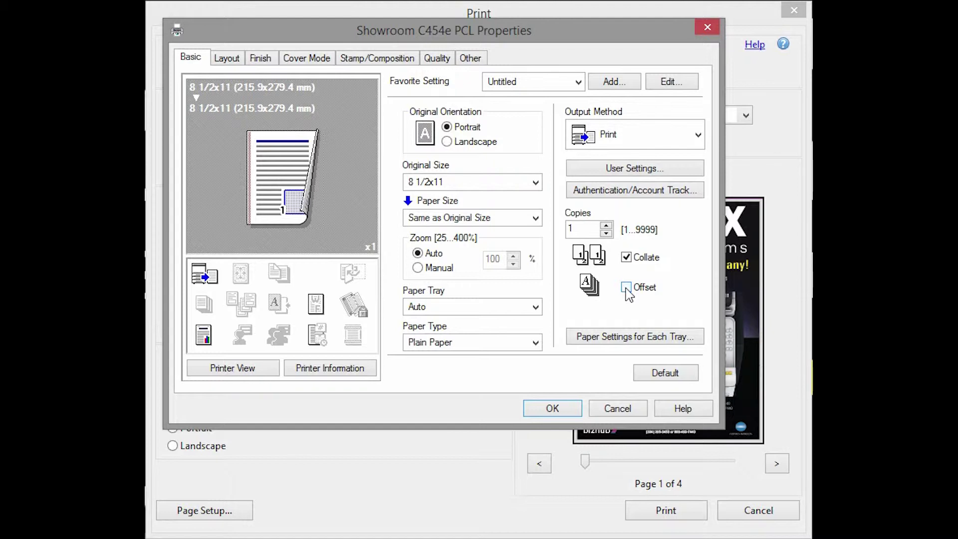
{"action": "left_click", "coordinate": [626, 289]}
{"action": "left_click", "coordinate": [627, 289]}
- On the Layout tab, try 4 in 1 combination, then switch Combination off
{"action": "left_click", "coordinate": [227, 59]}
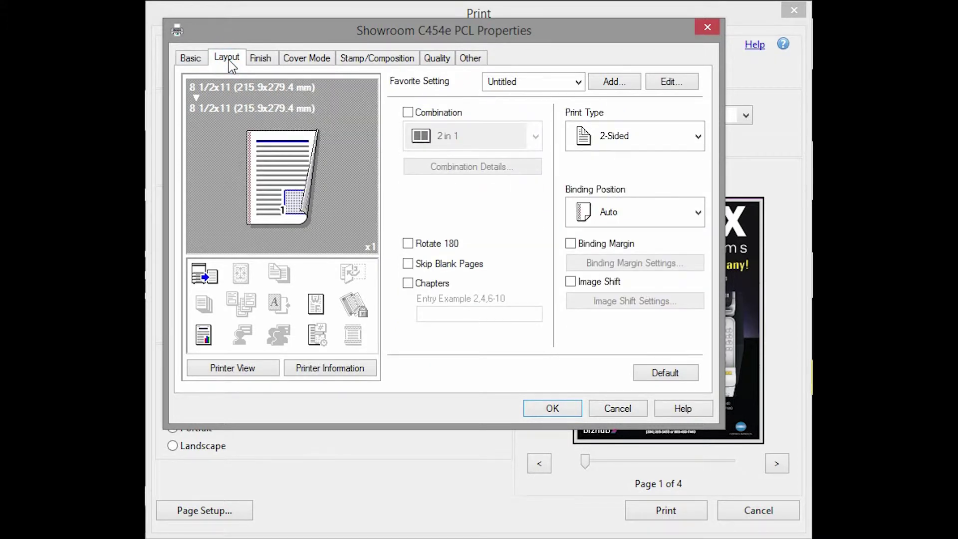
{"action": "left_click", "coordinate": [408, 114]}
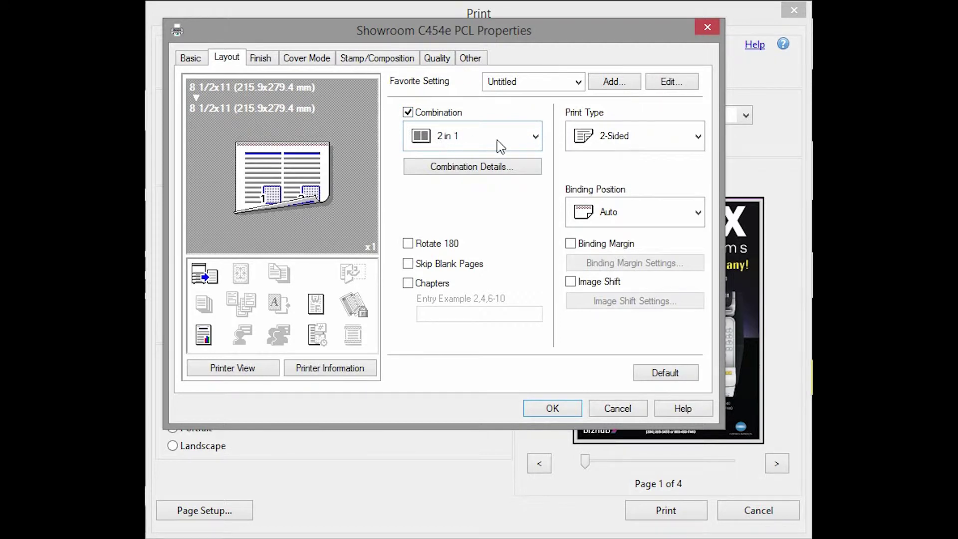
{"action": "left_click", "coordinate": [533, 136]}
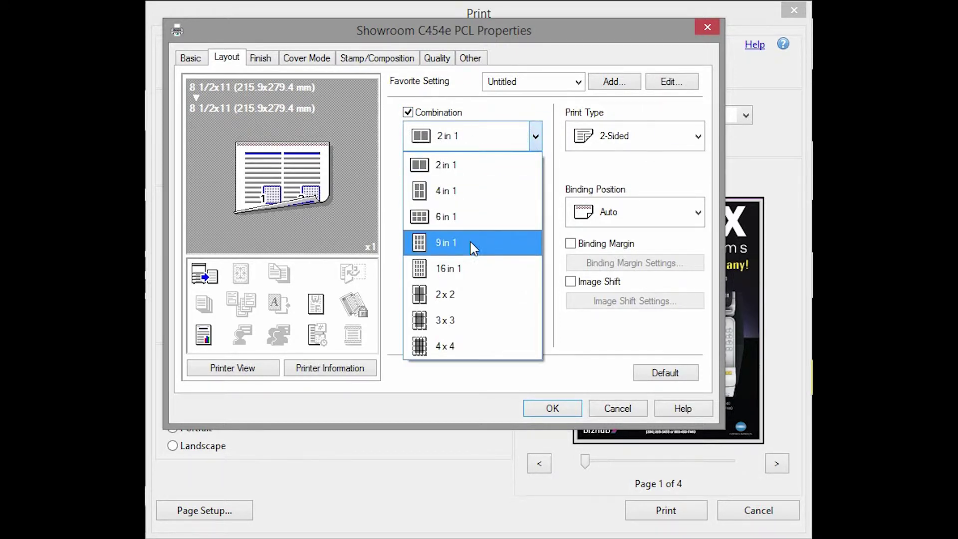
{"action": "left_click", "coordinate": [459, 190]}
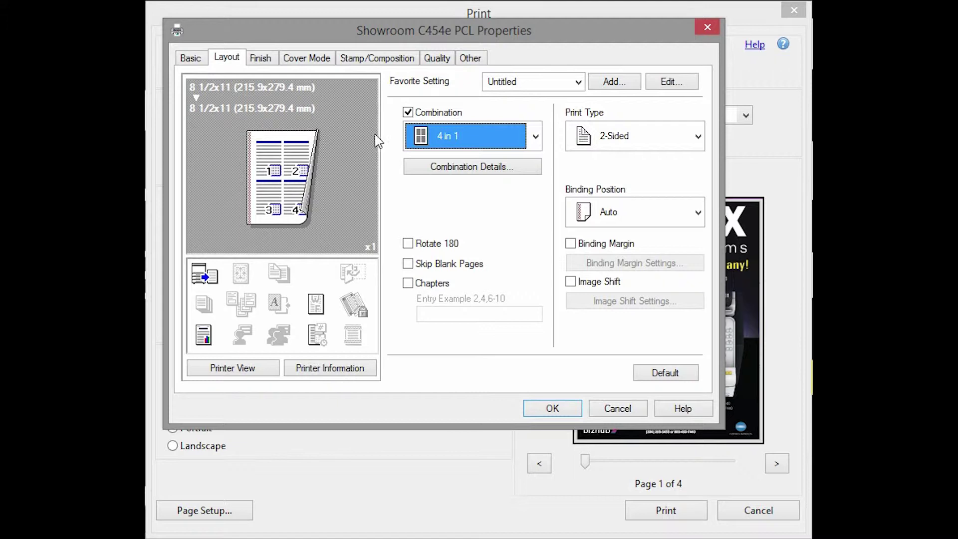
{"action": "left_click", "coordinate": [407, 113]}
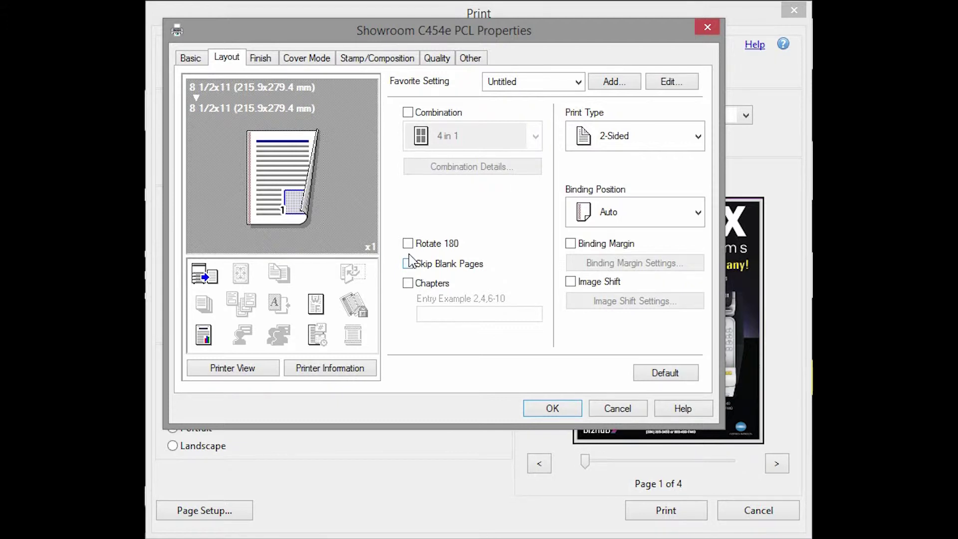
- Toggle Skip Blank Pages on and off, then set Print Type to 1-Sided after trying Booklet
{"action": "left_click", "coordinate": [407, 263]}
{"action": "left_click", "coordinate": [408, 264]}
{"action": "left_click", "coordinate": [697, 137]}
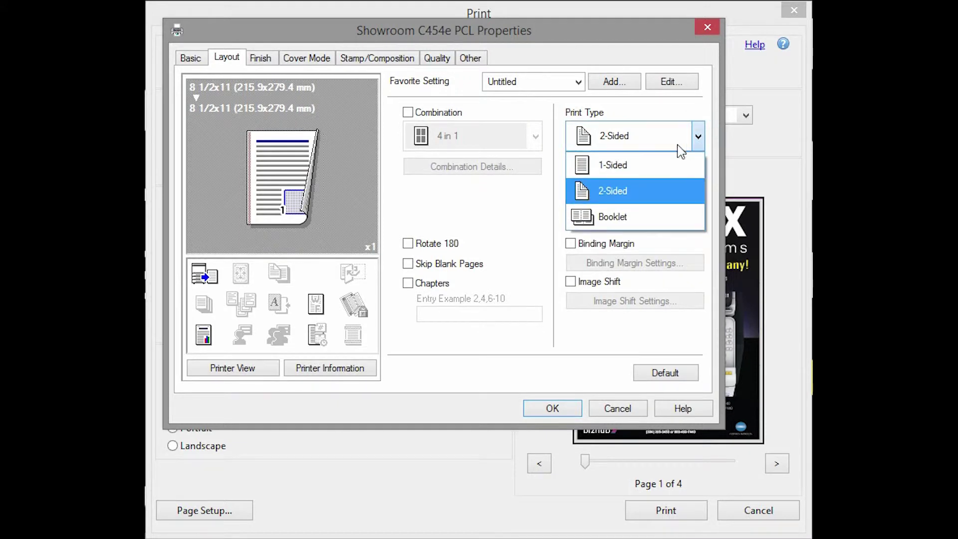
{"action": "left_click", "coordinate": [631, 168]}
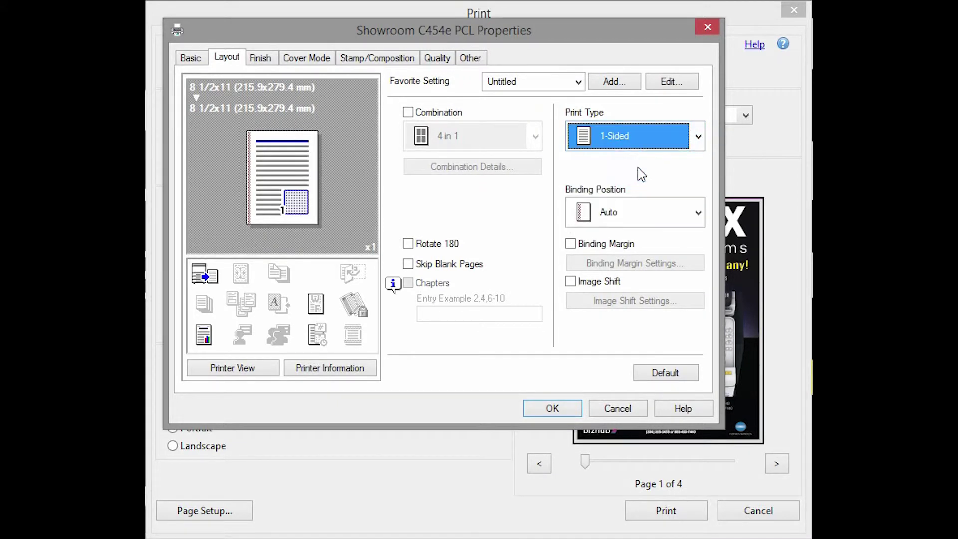
{"action": "left_click", "coordinate": [696, 137]}
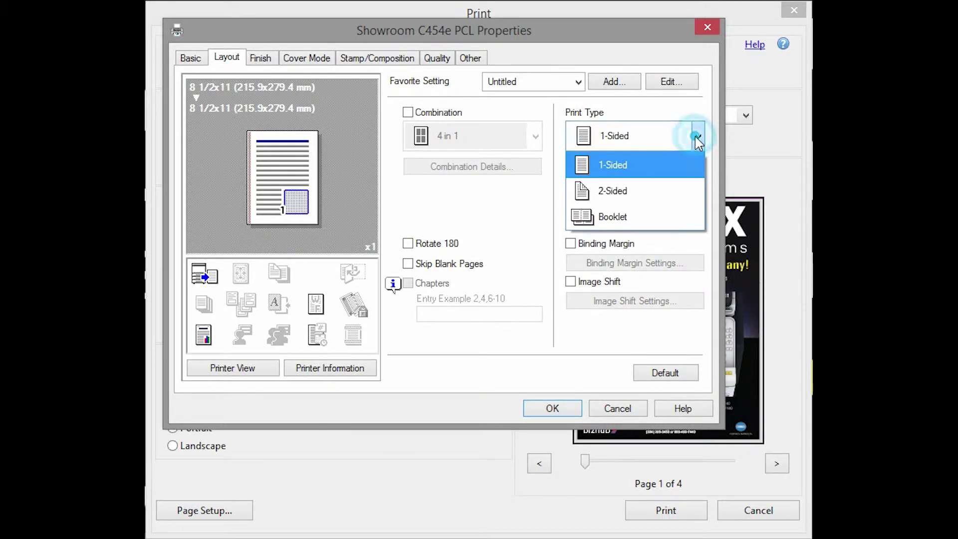
{"action": "left_click", "coordinate": [620, 214]}
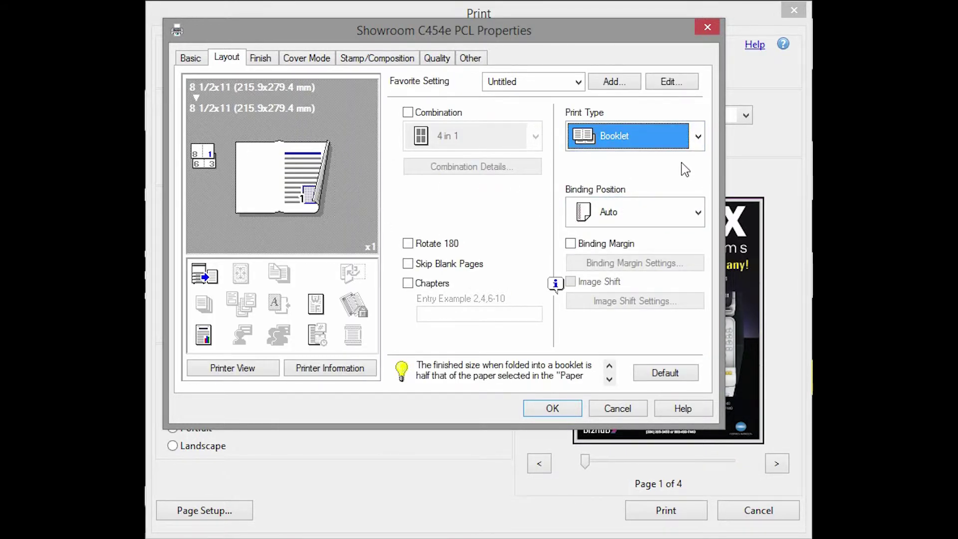
{"action": "left_click", "coordinate": [698, 137]}
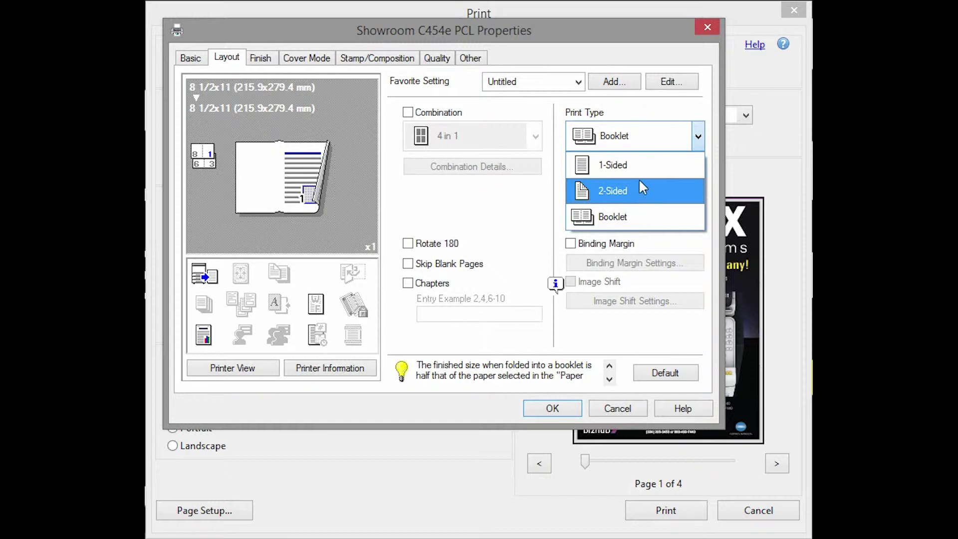
{"action": "left_click", "coordinate": [697, 135]}
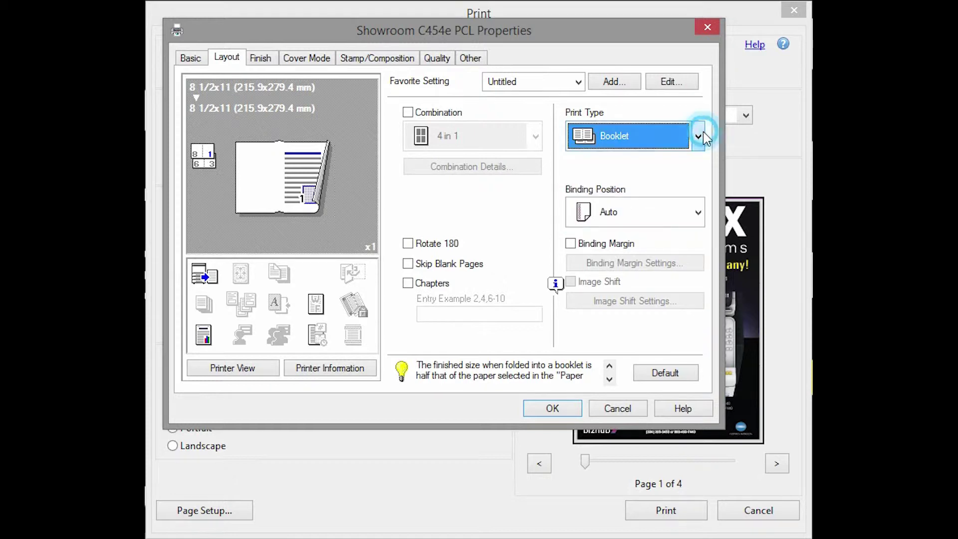
{"action": "left_click", "coordinate": [699, 143]}
{"action": "left_click", "coordinate": [633, 166]}
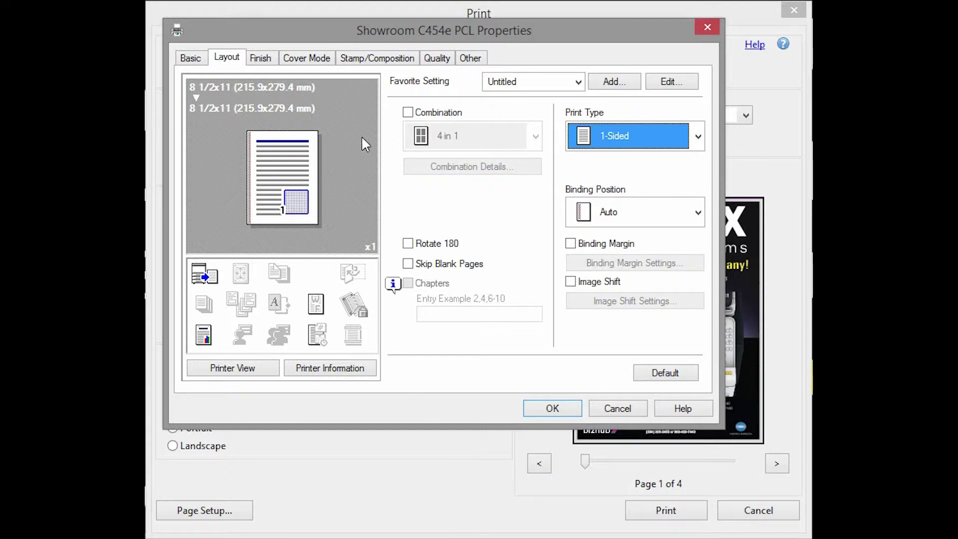
- On the Finish tab, try 2 Position (Left) stapling, uncheck Staple, and show Cover Mode
{"action": "left_click", "coordinate": [262, 58]}
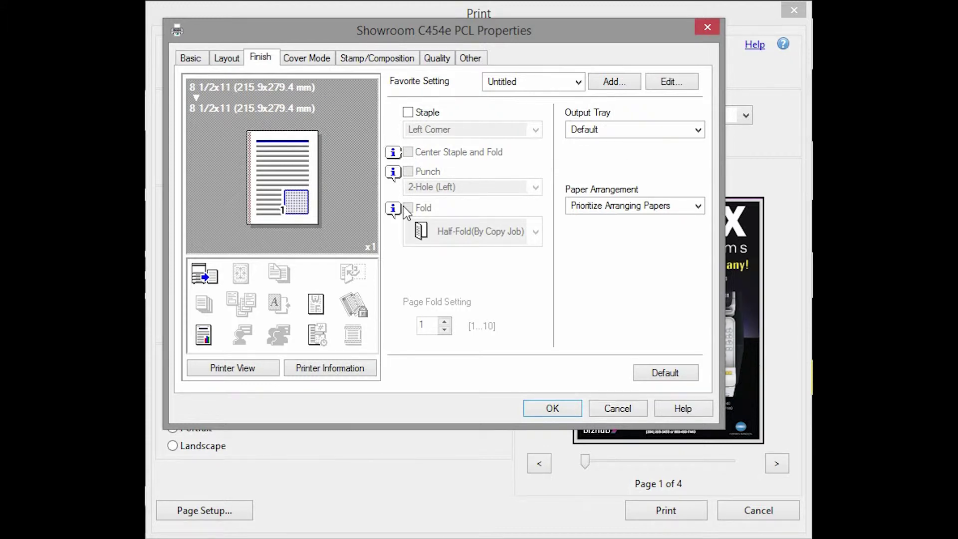
{"action": "left_click", "coordinate": [409, 113]}
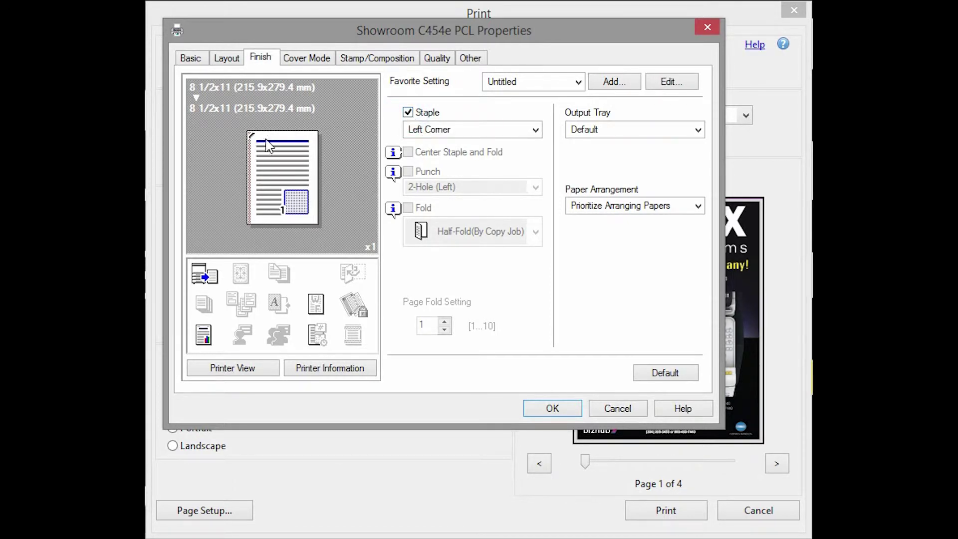
{"action": "left_click", "coordinate": [535, 130]}
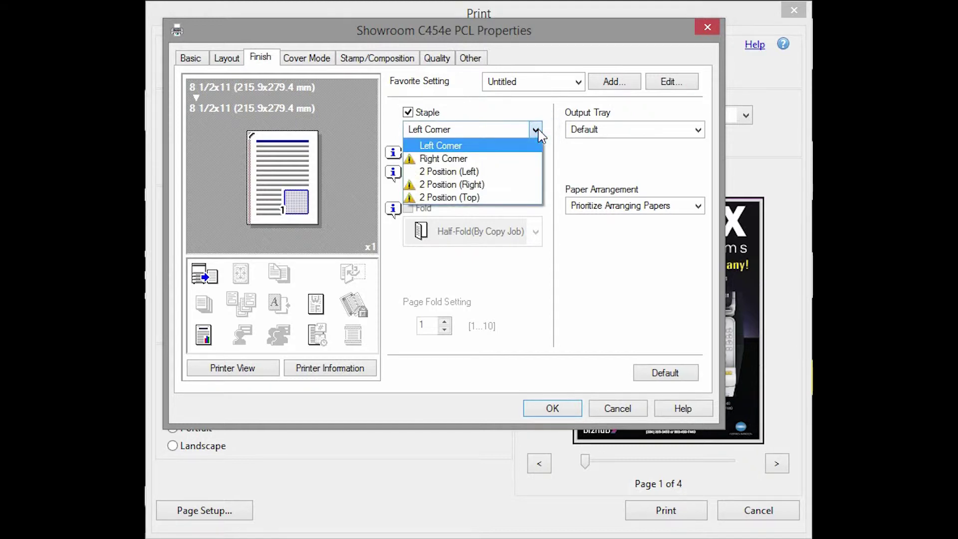
{"action": "left_click", "coordinate": [451, 173]}
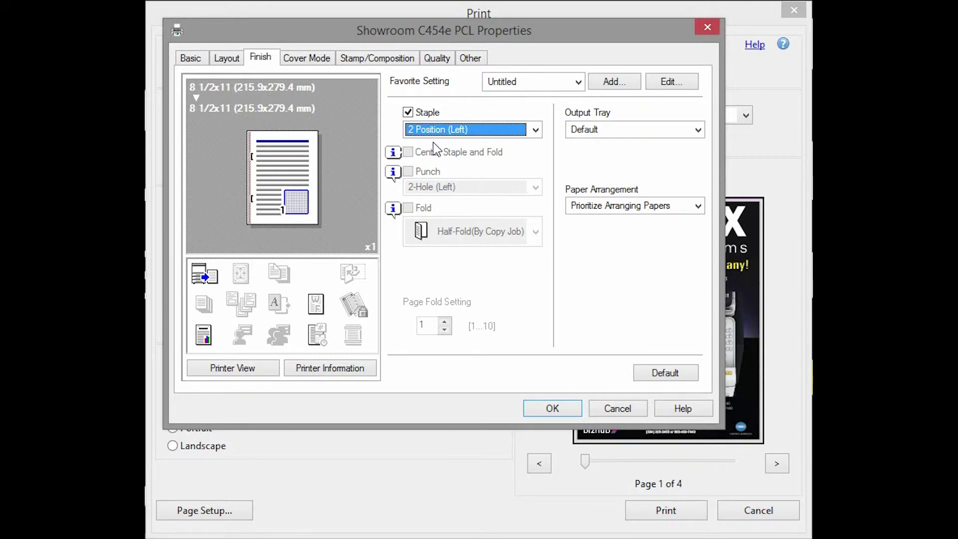
{"action": "left_click", "coordinate": [408, 112]}
{"action": "left_click", "coordinate": [302, 59]}
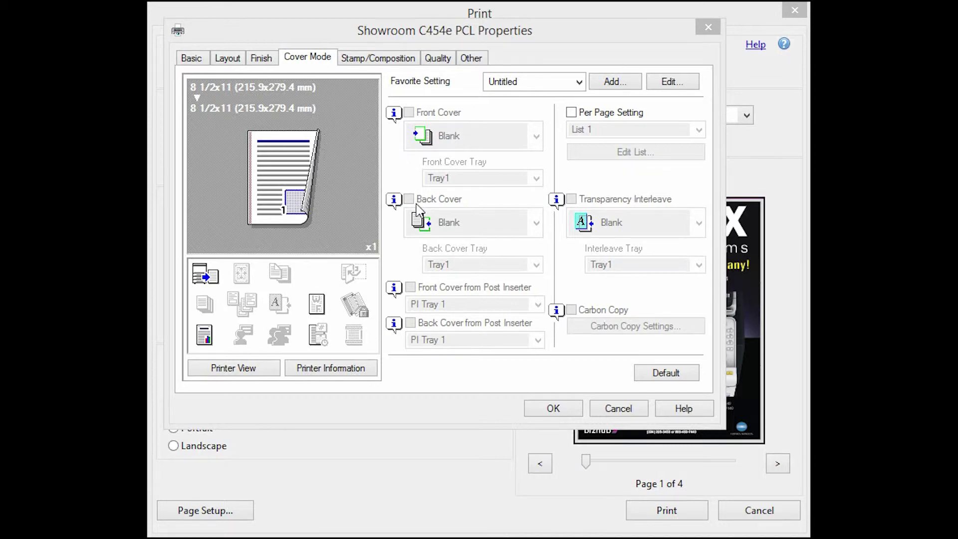
- Set Paper Tray on the Basic tab to Tray1, then return to Cover Mode
{"action": "left_click", "coordinate": [189, 59]}
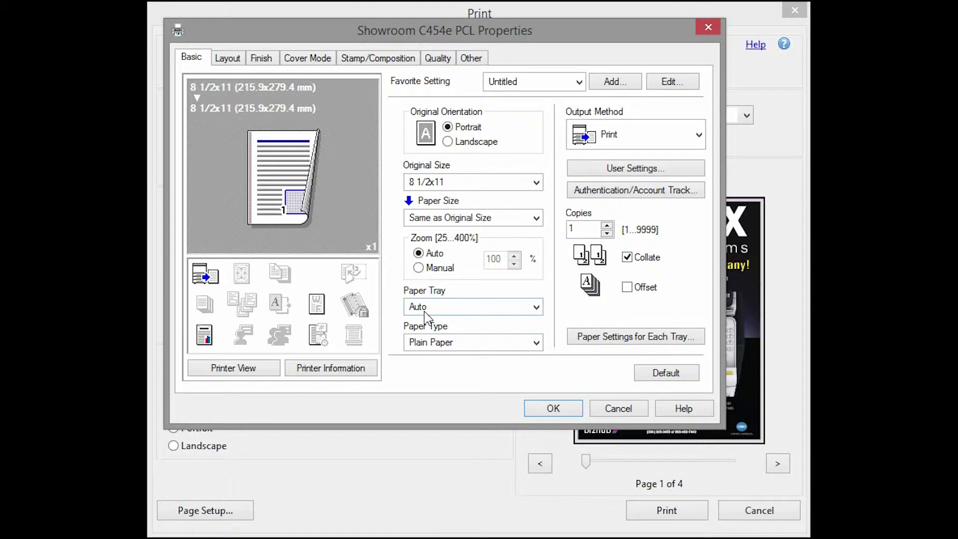
{"action": "left_click", "coordinate": [535, 309]}
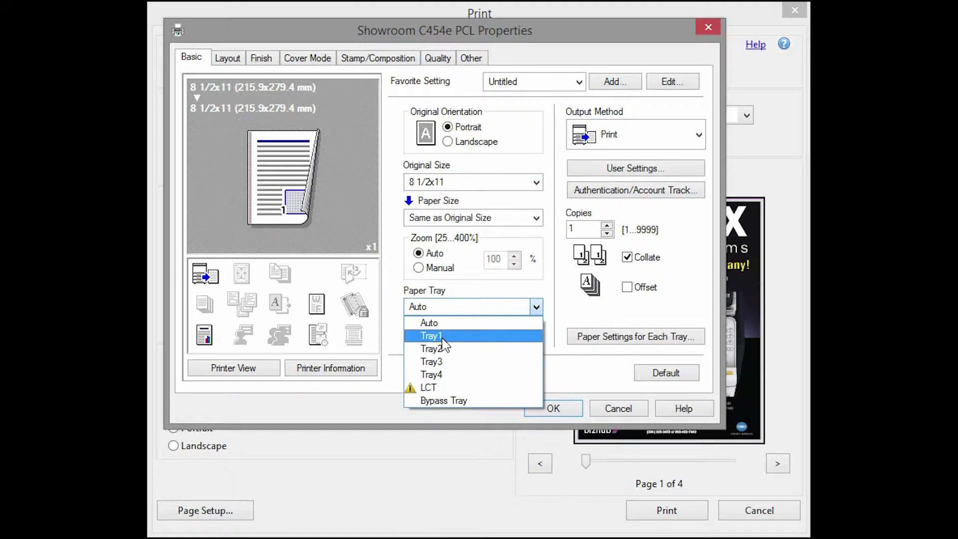
{"action": "left_click", "coordinate": [442, 338]}
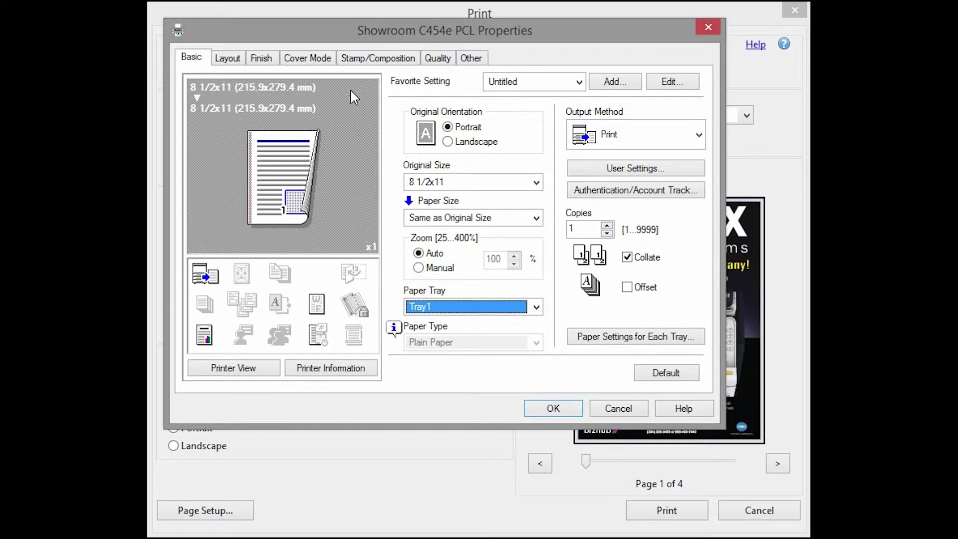
{"action": "left_click", "coordinate": [322, 59]}
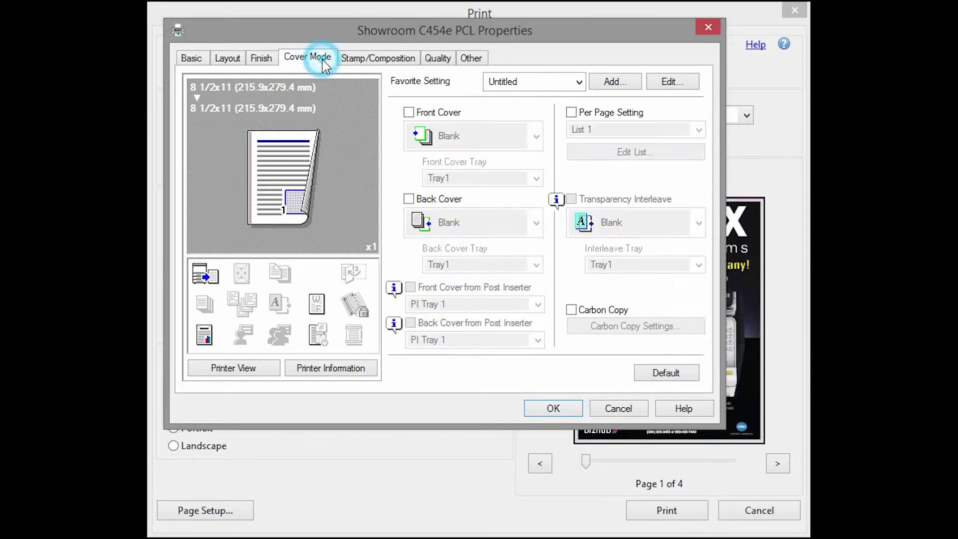
- Turn on a printed front cover fed from the Bypass Tray
{"action": "left_click", "coordinate": [409, 112]}
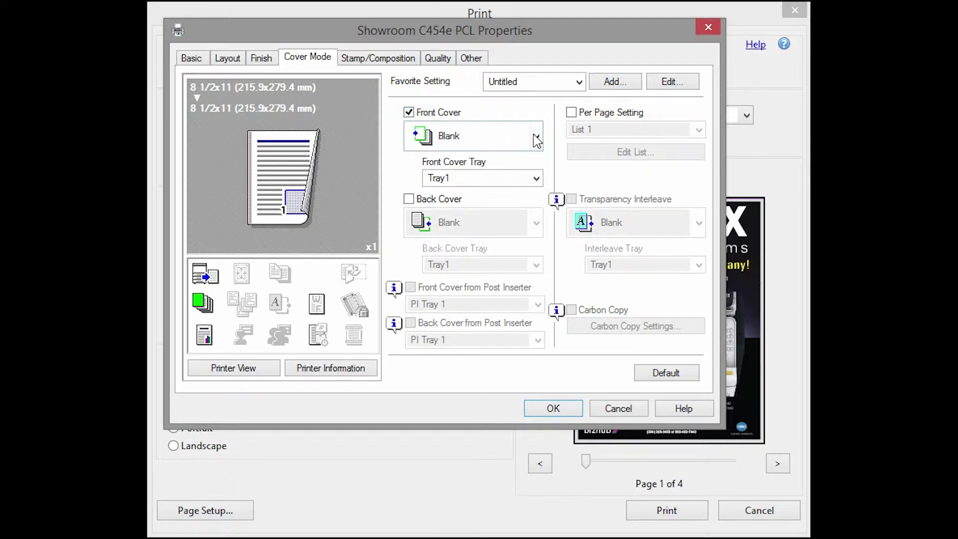
{"action": "left_click", "coordinate": [534, 135]}
{"action": "left_click", "coordinate": [483, 191]}
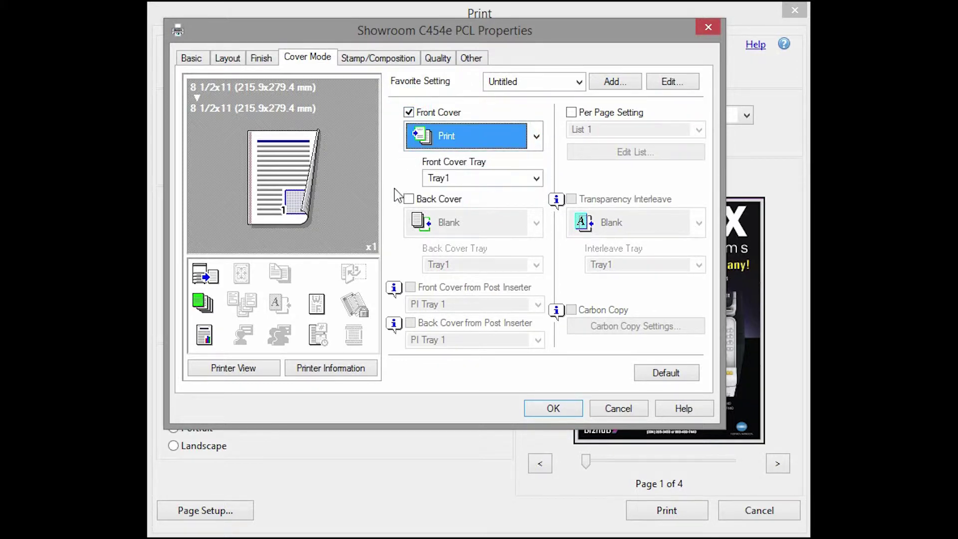
{"action": "left_click", "coordinate": [537, 178]}
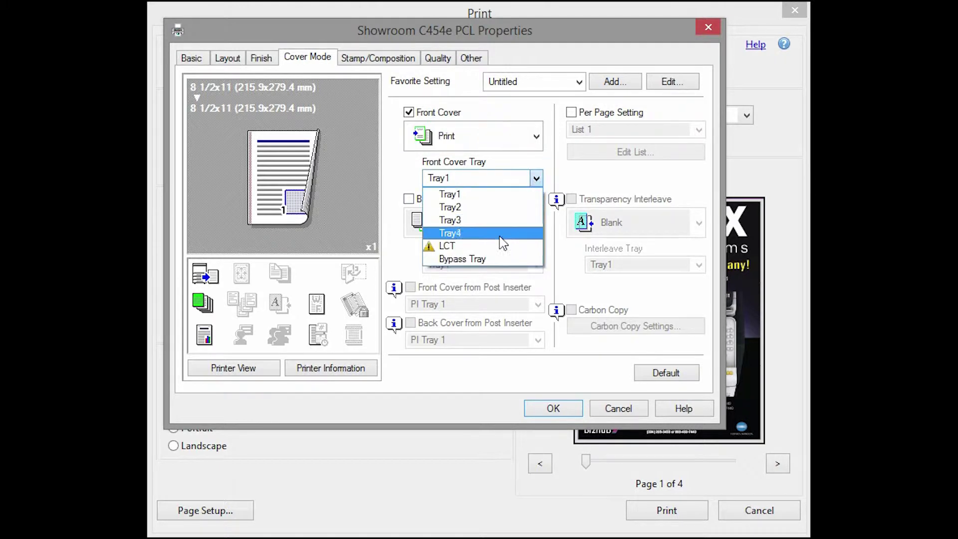
{"action": "left_click", "coordinate": [488, 260]}
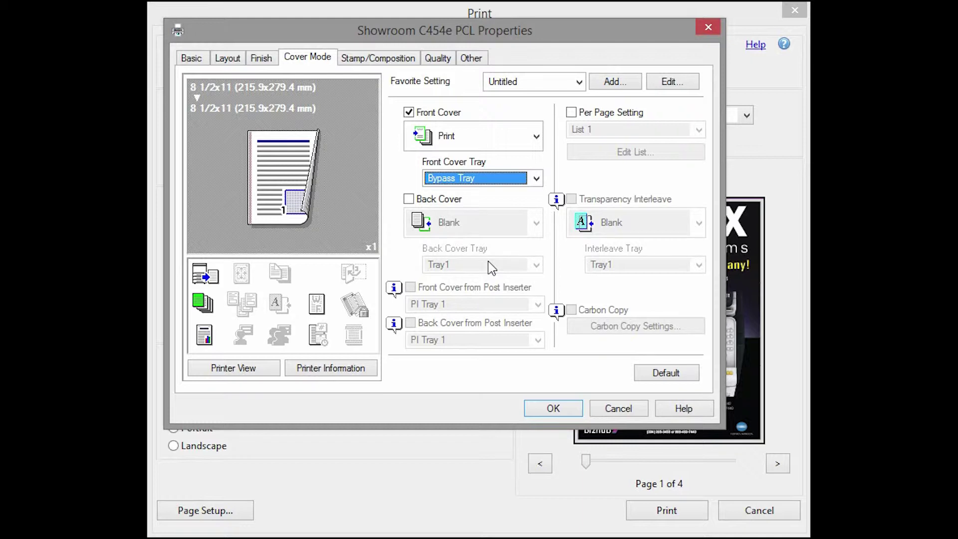
- Turn on a printed back cover fed from the Bypass Tray
{"action": "left_click", "coordinate": [409, 199]}
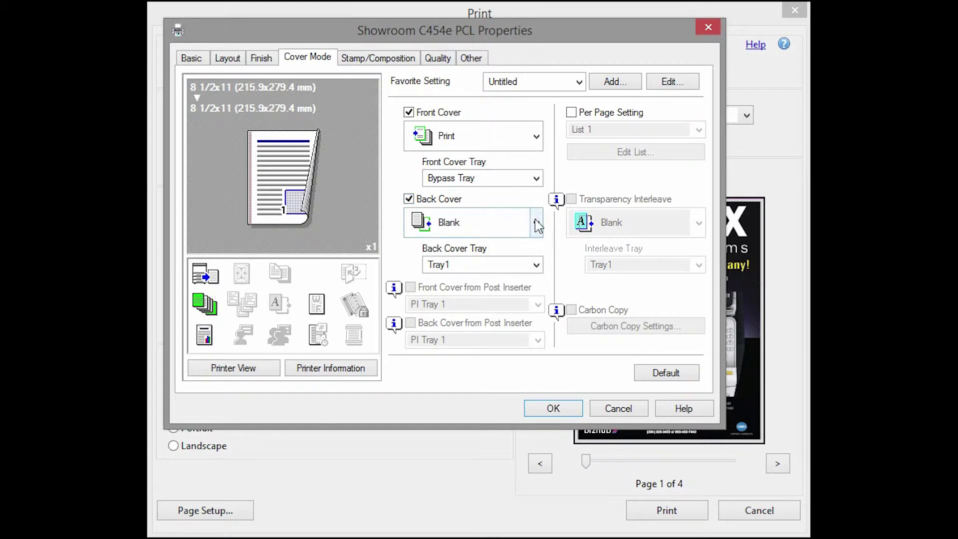
{"action": "left_click", "coordinate": [536, 223]}
{"action": "left_click", "coordinate": [488, 277]}
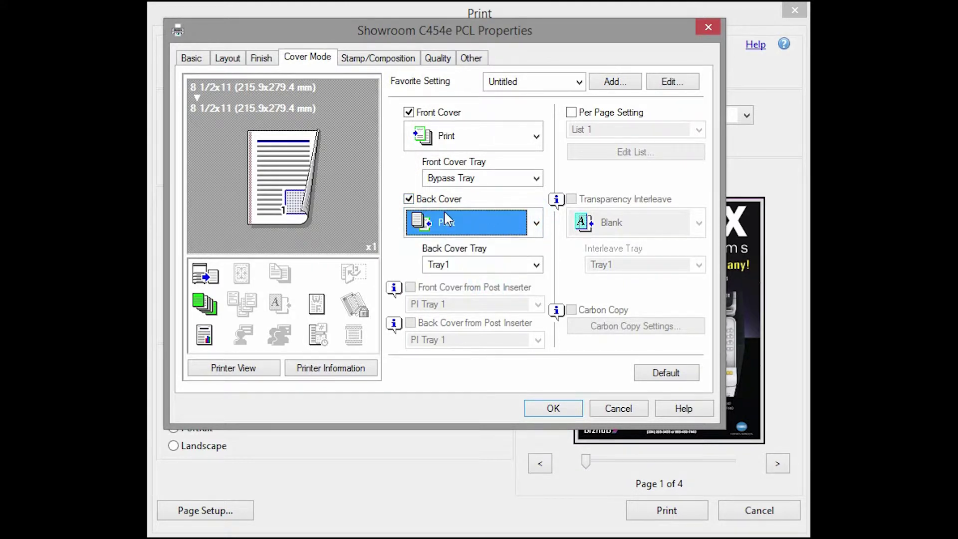
{"action": "left_click", "coordinate": [535, 264]}
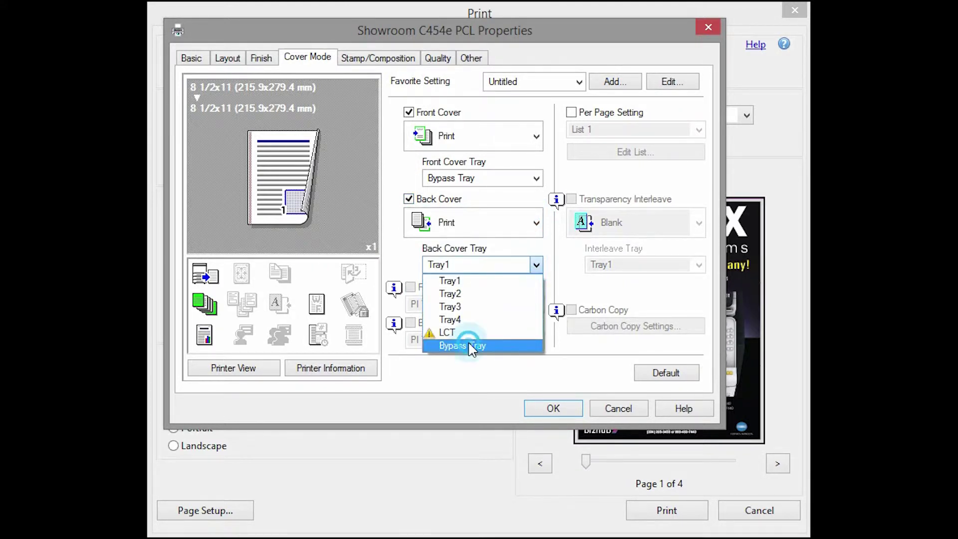
{"action": "left_click", "coordinate": [468, 344]}
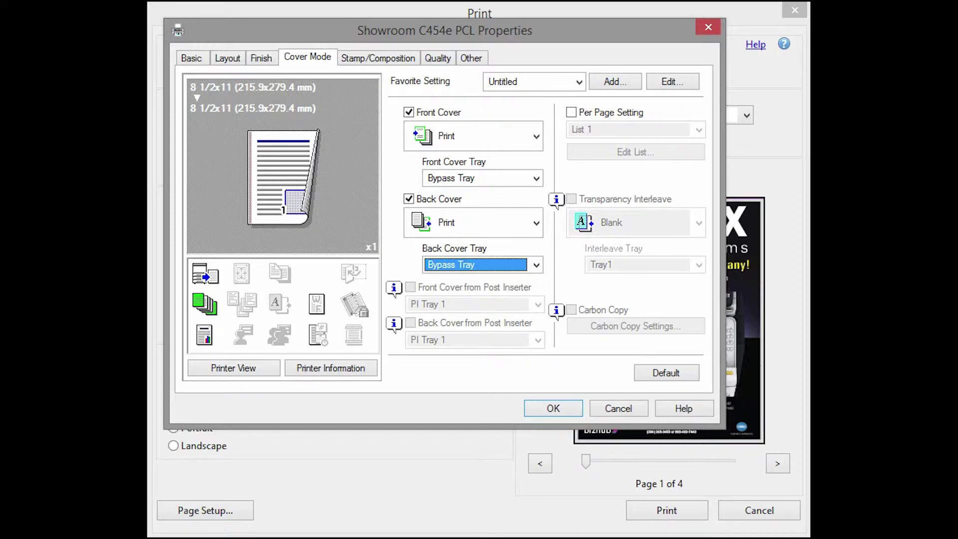
- Enable Per Page Setting, add a pages 1-4 entry set to Print (2-Sided), then add another entry
{"action": "left_click", "coordinate": [572, 113]}
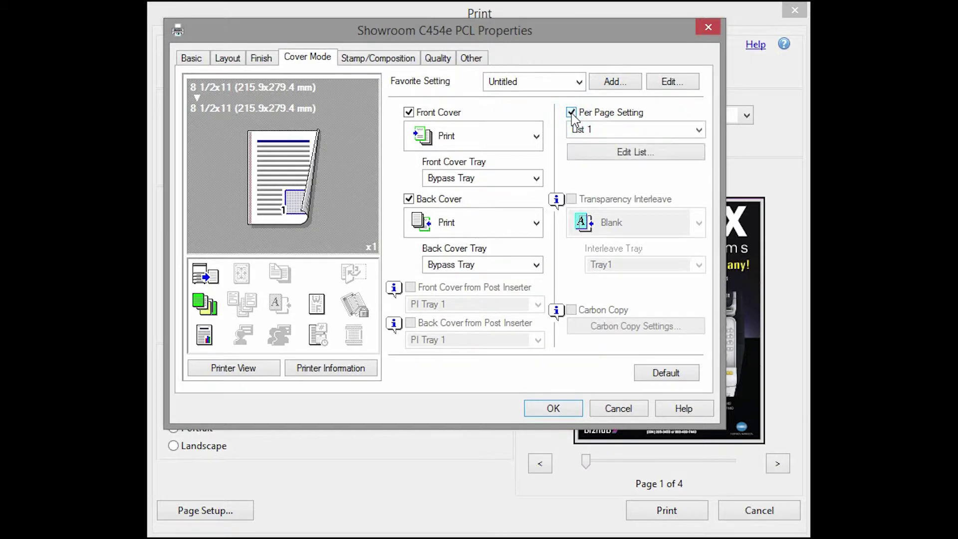
{"action": "left_click", "coordinate": [626, 155]}
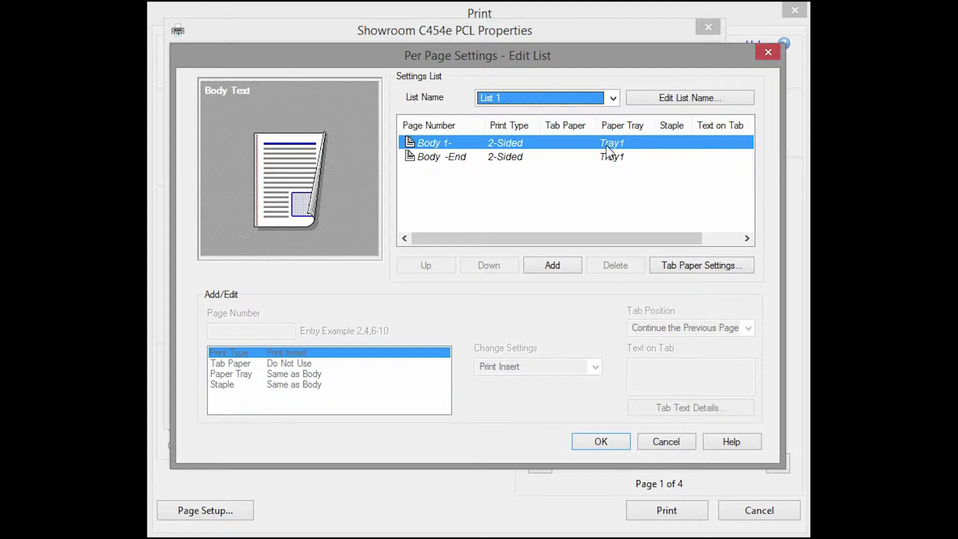
{"action": "left_click", "coordinate": [553, 266]}
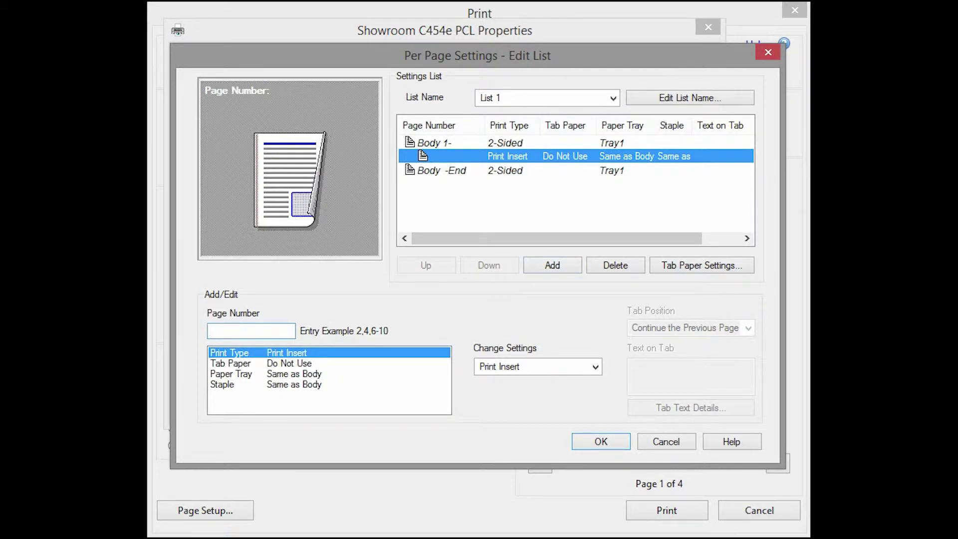
{"action": "type", "text": "1-4"}
{"action": "left_click", "coordinate": [596, 367]}
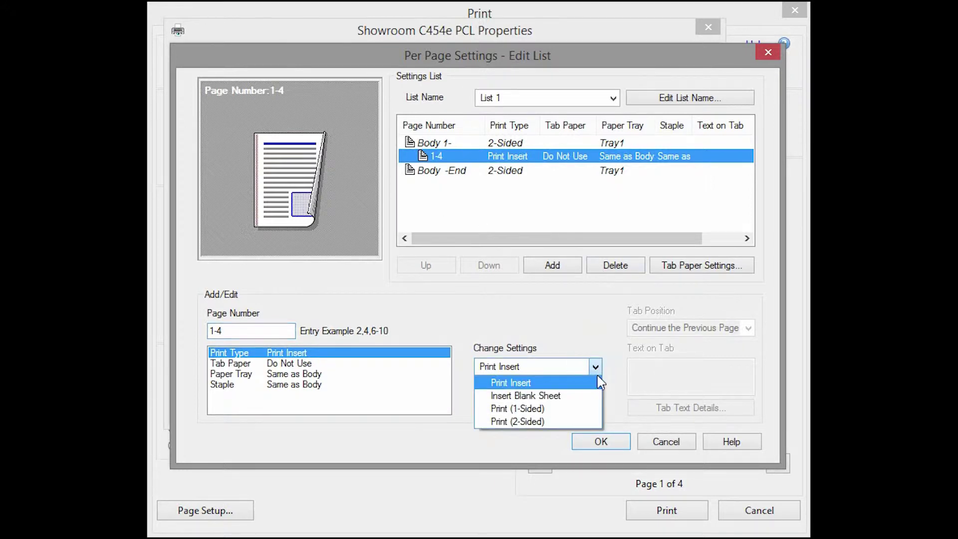
{"action": "left_click", "coordinate": [531, 422]}
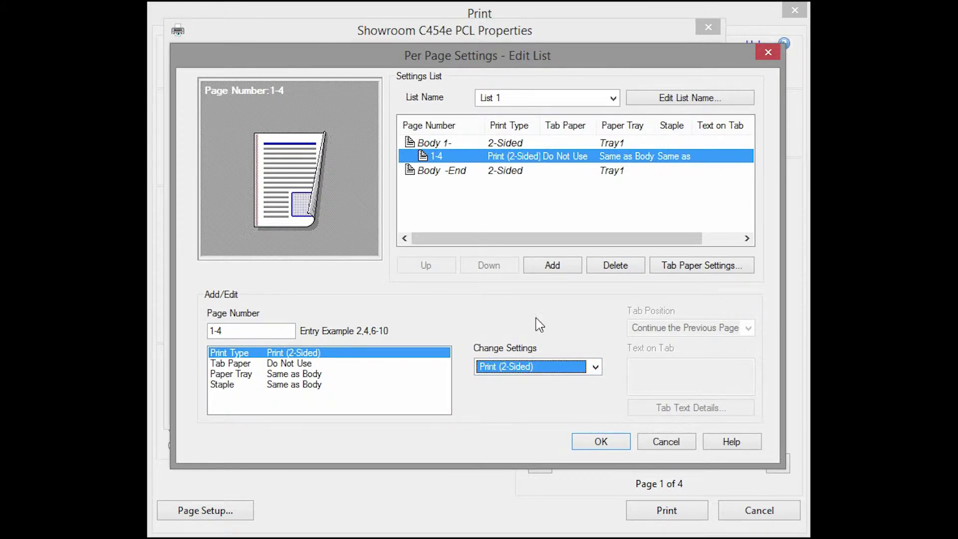
{"action": "left_click", "coordinate": [558, 267]}
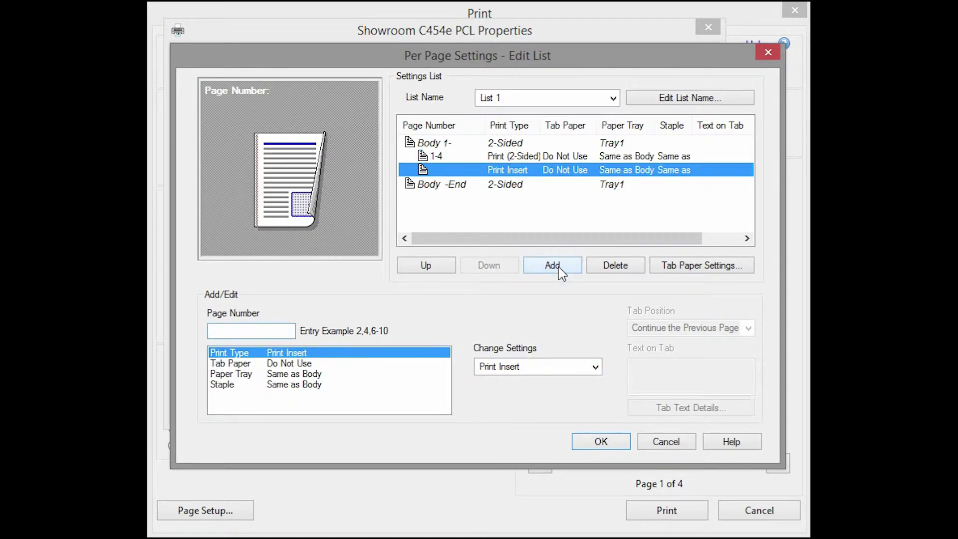
- Add a pages 5-10 entry that prints 1-sided on paper from Tray 2
{"action": "type", "text": "5-10"}
{"action": "left_click", "coordinate": [595, 367]}
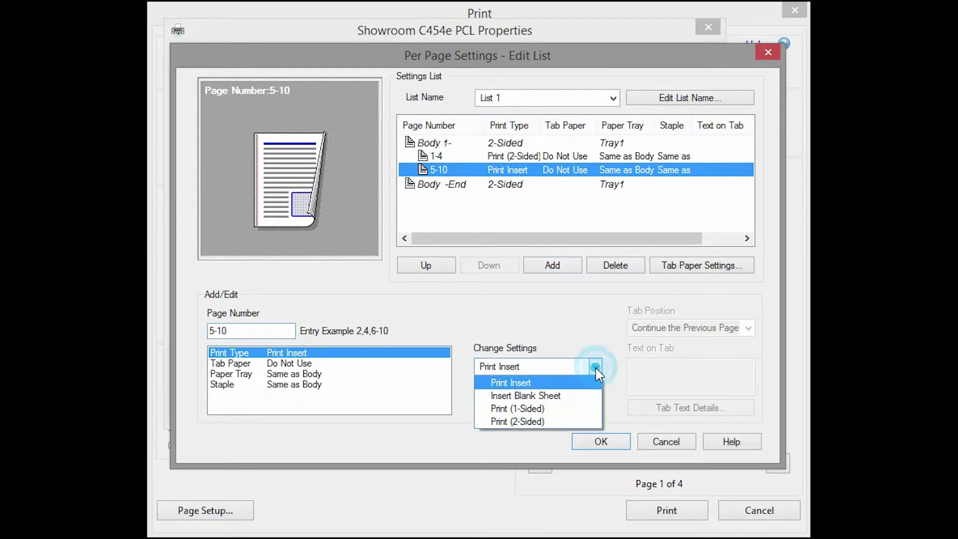
{"action": "left_click", "coordinate": [533, 411]}
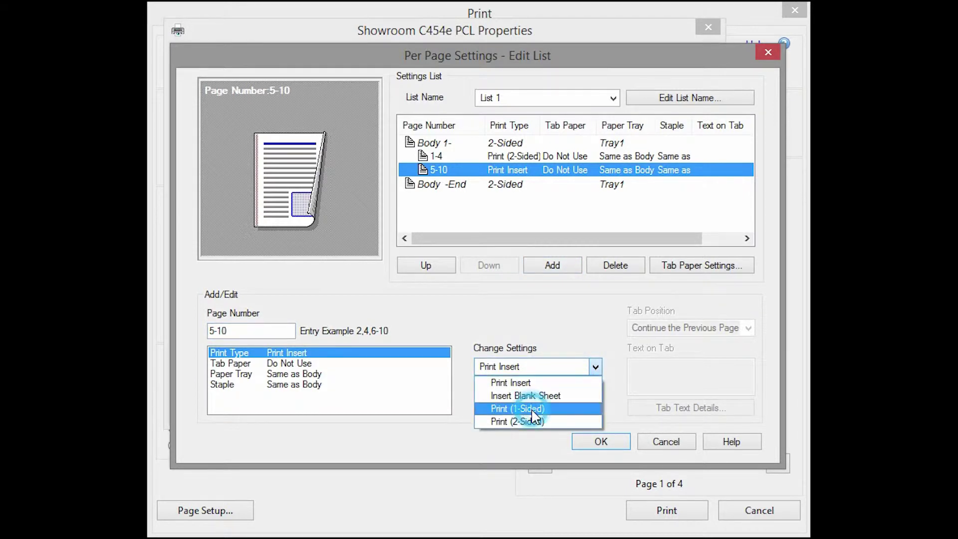
{"action": "left_click", "coordinate": [292, 374]}
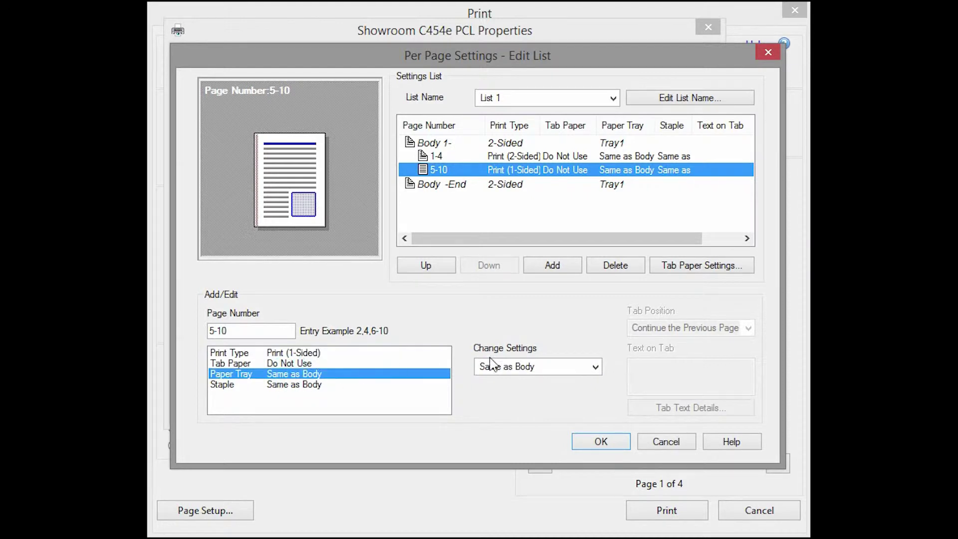
{"action": "left_click", "coordinate": [596, 368]}
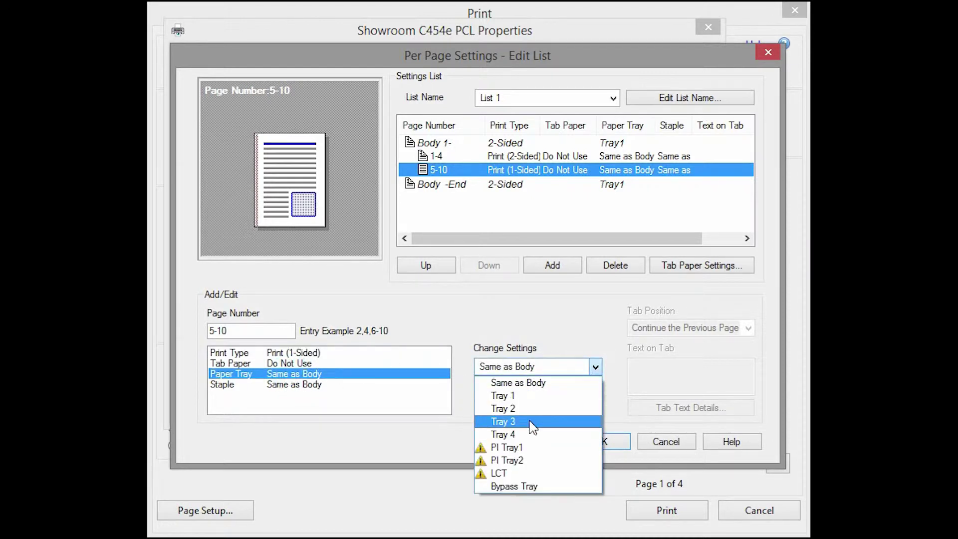
{"action": "left_click", "coordinate": [516, 410]}
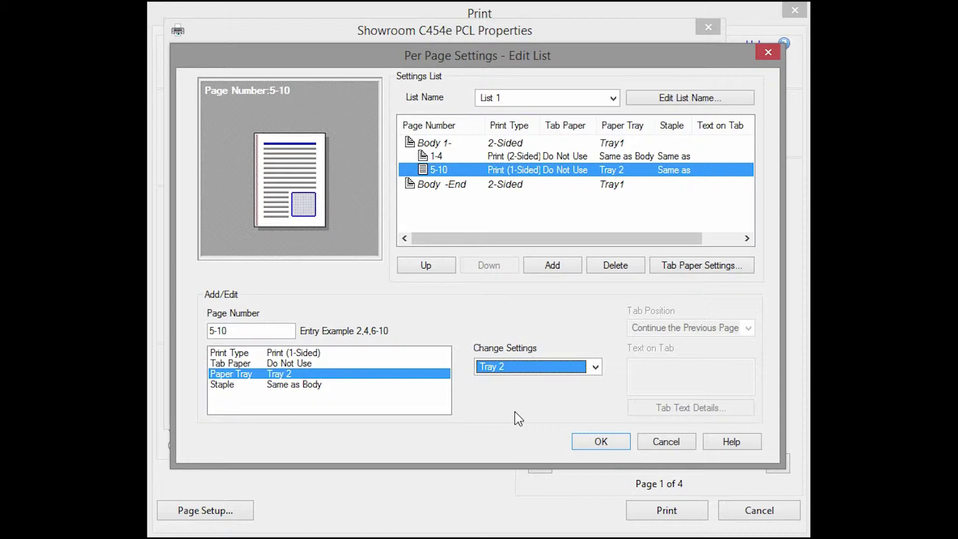
- Add a page 12 entry fed from the Bypass Tray and save the per-page list with OK
{"action": "left_click", "coordinate": [558, 269]}
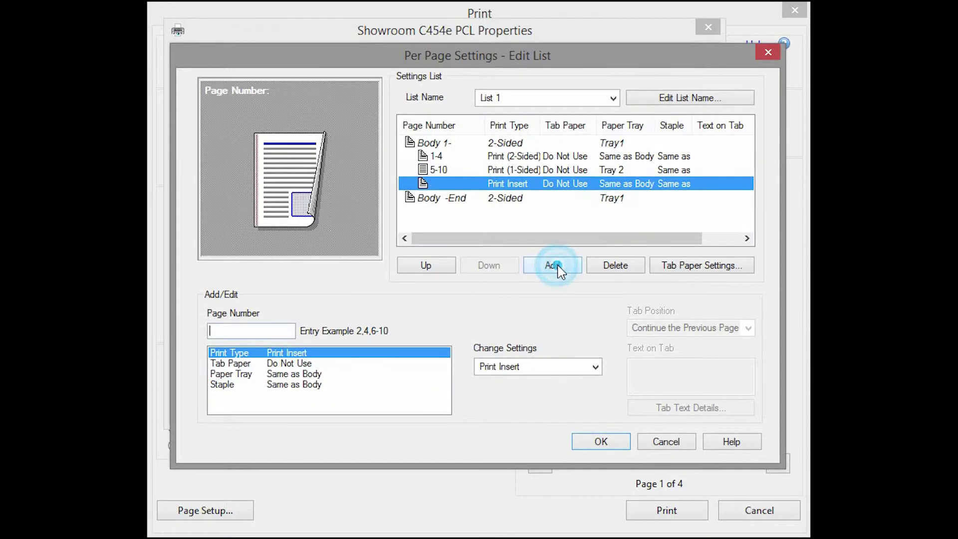
{"action": "type", "text": "12"}
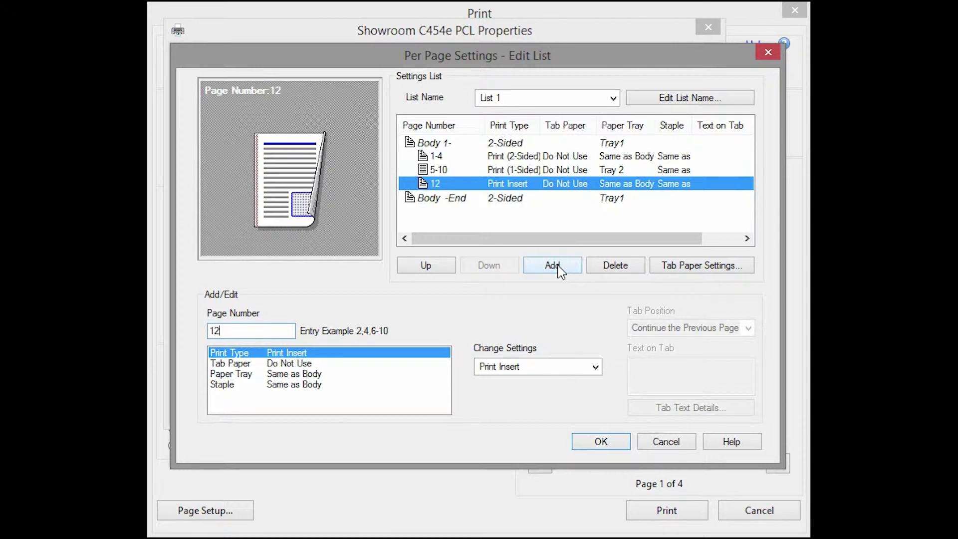
{"action": "left_click", "coordinate": [319, 375]}
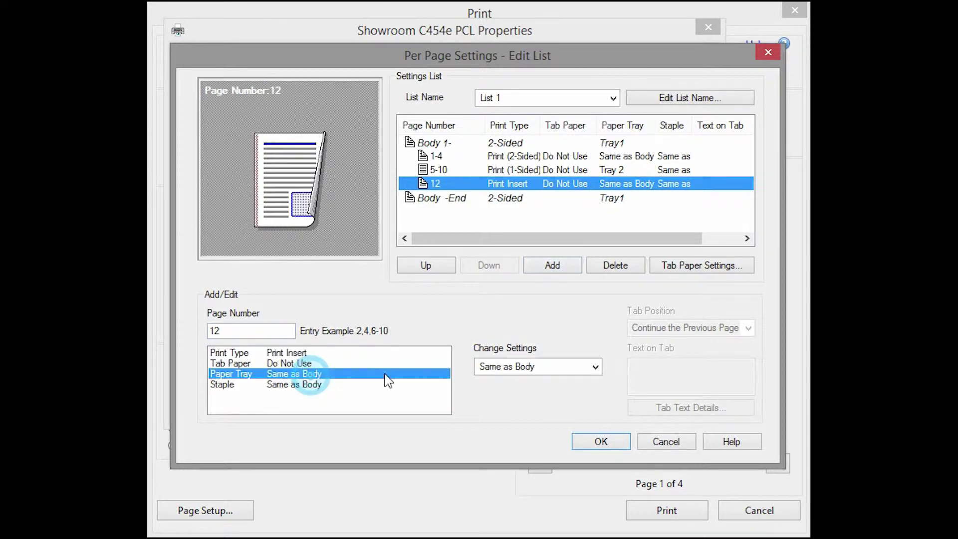
{"action": "left_click", "coordinate": [595, 367]}
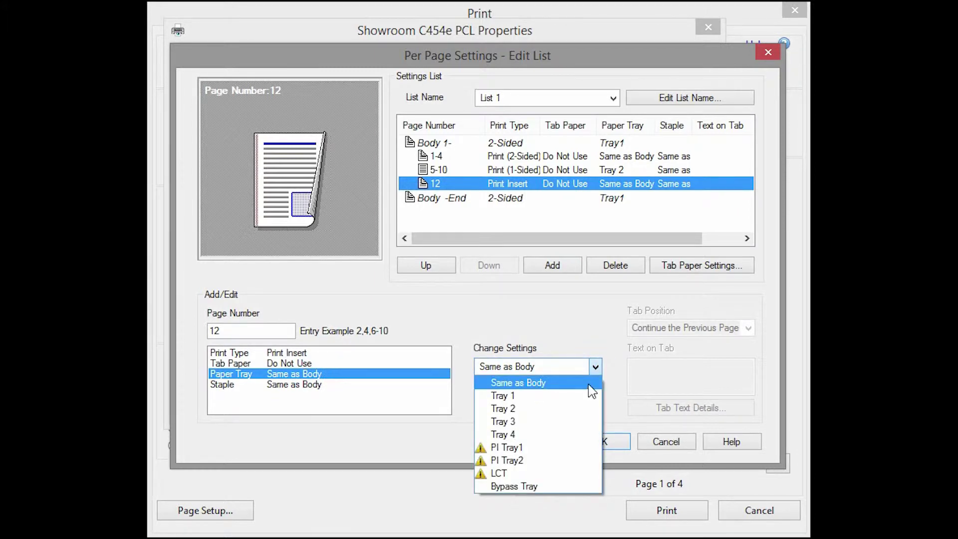
{"action": "left_click", "coordinate": [538, 486]}
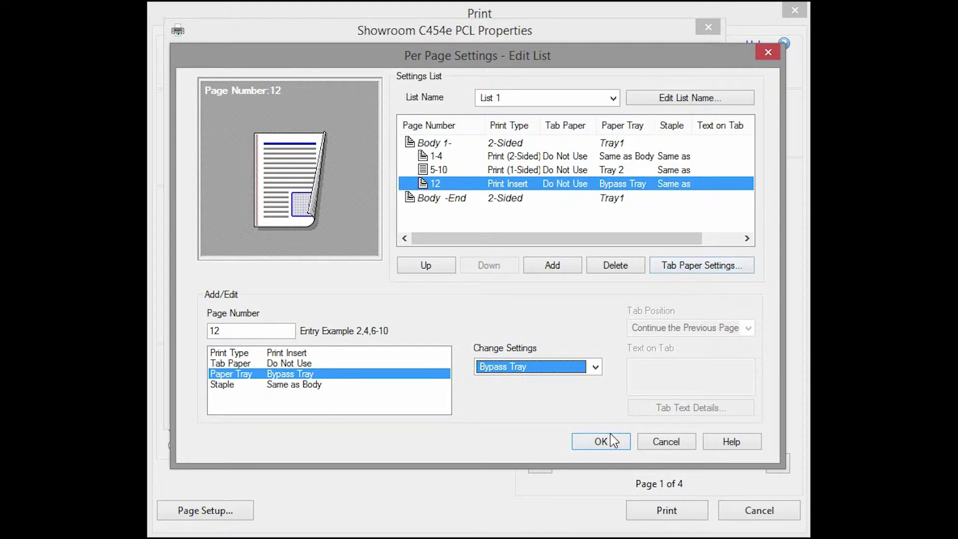
{"action": "left_click", "coordinate": [614, 445]}
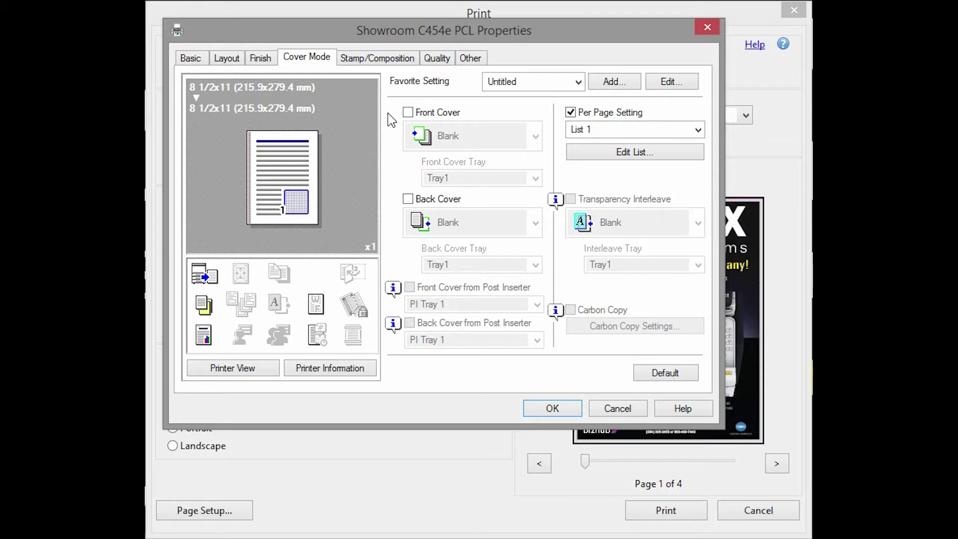
- Enable Watermark on Stamp/Composition, select TOP SECRET and open its Edit dialog
{"action": "left_click", "coordinate": [383, 59]}
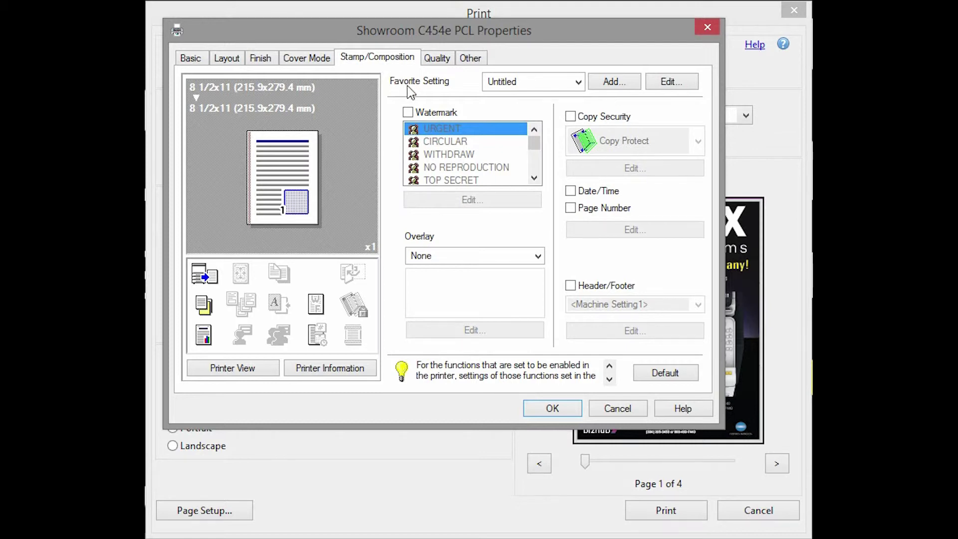
{"action": "left_click", "coordinate": [409, 111]}
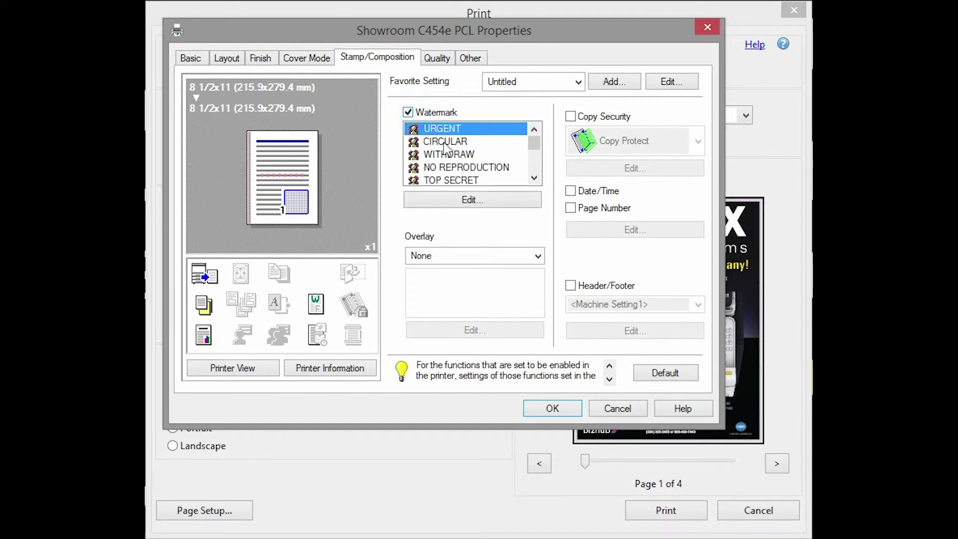
{"action": "left_click_drag", "start_coordinate": [534, 145], "coordinate": [534, 150]}
{"action": "left_click", "coordinate": [463, 142]}
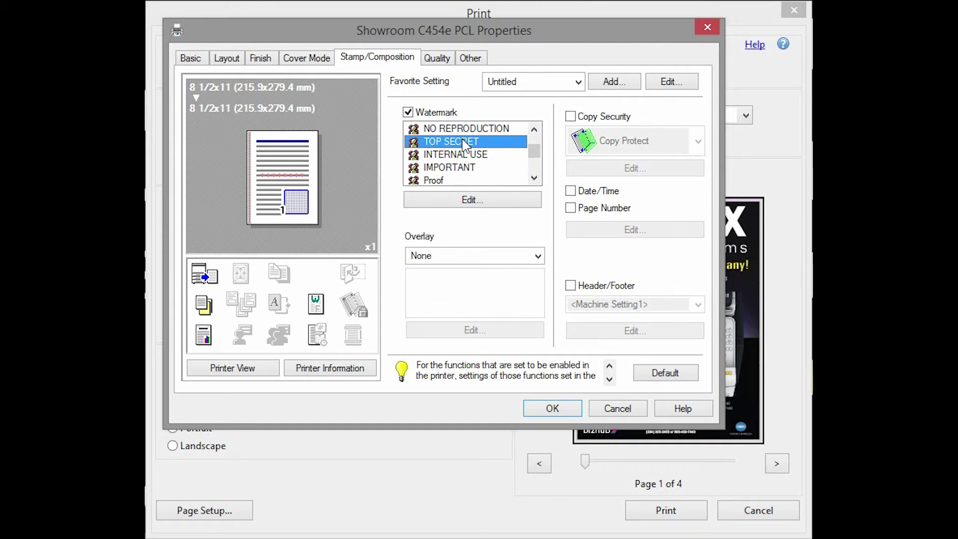
{"action": "left_click", "coordinate": [456, 199]}
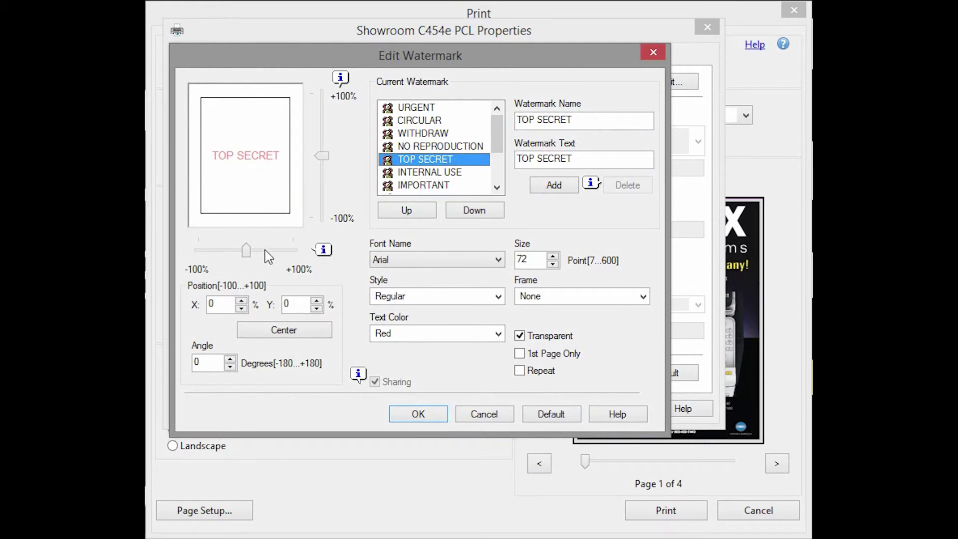
- Tilt the TOP SECRET text to 13 degrees, keep Arial and make it Bold Italic
{"action": "left_click", "coordinate": [230, 360]}
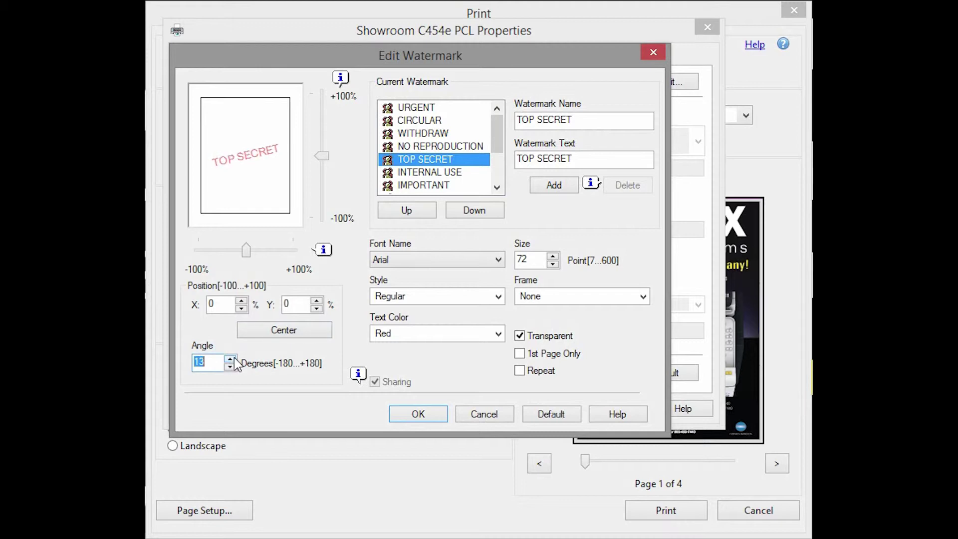
{"action": "left_click", "coordinate": [498, 260]}
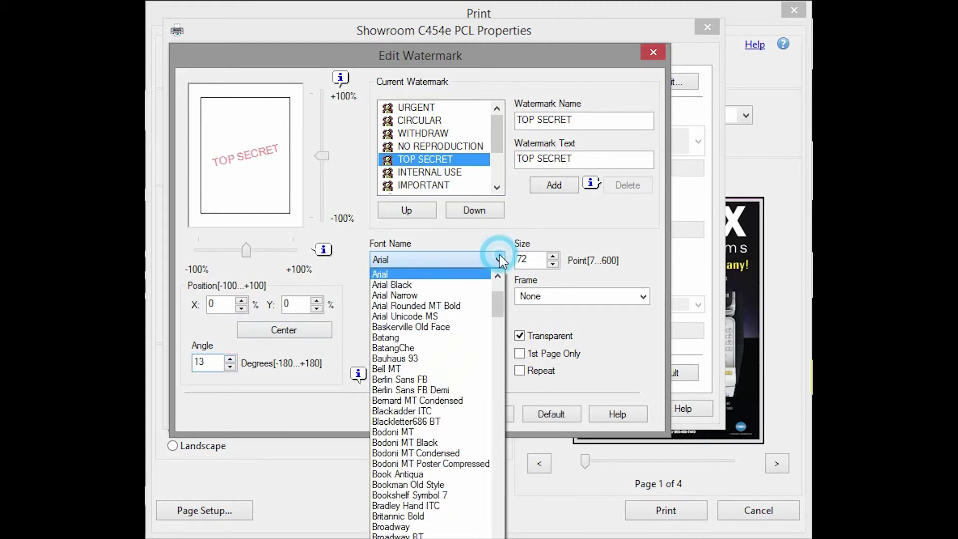
{"action": "left_click", "coordinate": [499, 259]}
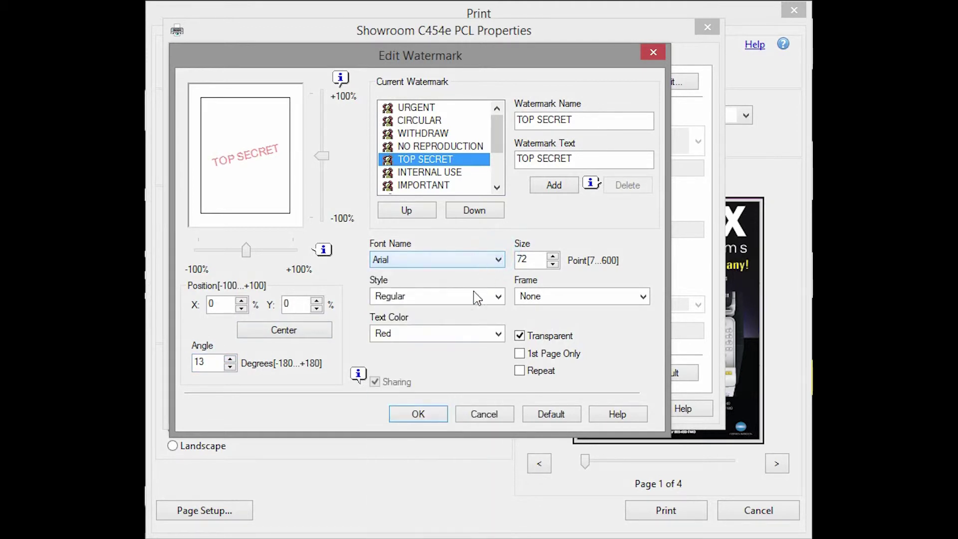
{"action": "left_click", "coordinate": [499, 295]}
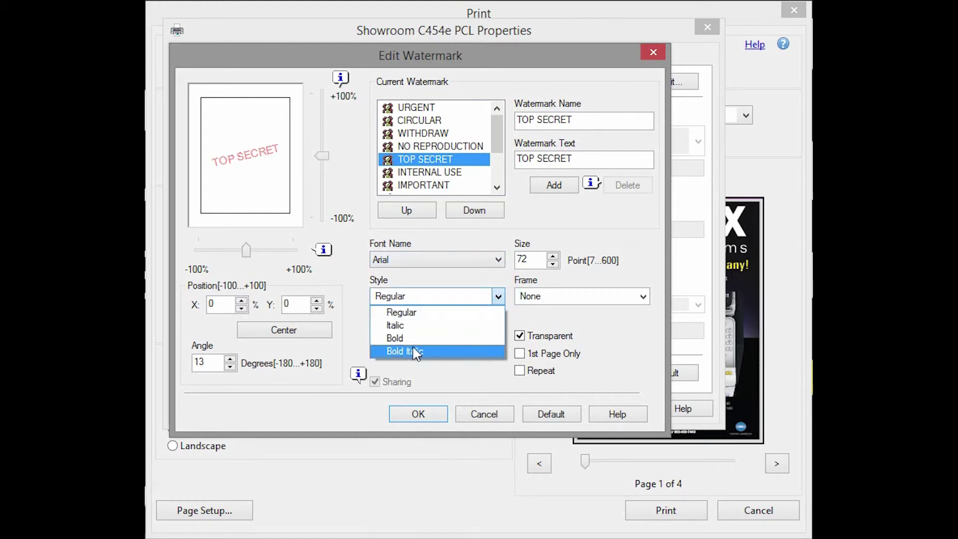
{"action": "left_click", "coordinate": [419, 353]}
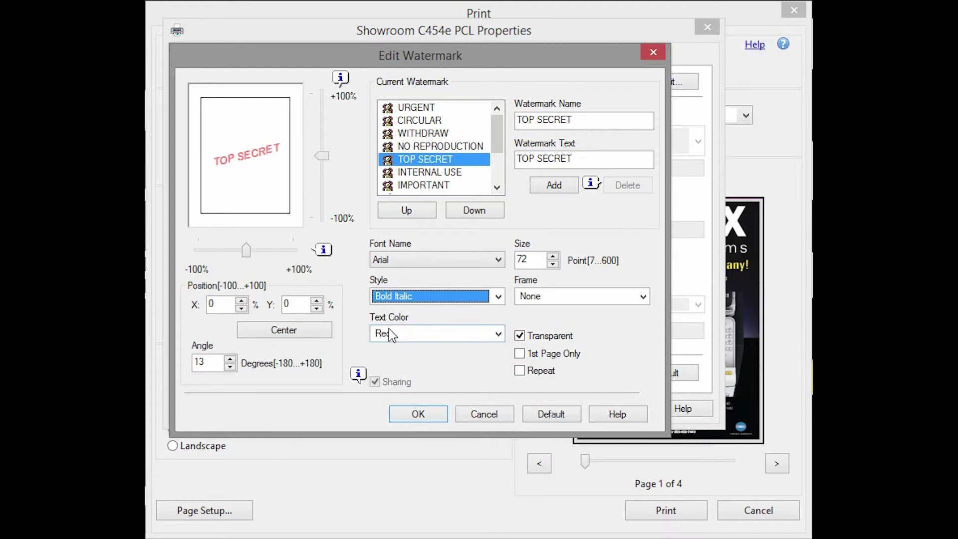
- Reduce the watermark size to 64 points and give it a Circle frame
{"action": "left_click", "coordinate": [552, 264]}
{"action": "left_click", "coordinate": [552, 263]}
{"action": "left_click", "coordinate": [552, 265]}
{"action": "left_click", "coordinate": [552, 264]}
{"action": "left_click", "coordinate": [551, 265]}
{"action": "left_click", "coordinate": [552, 264]}
{"action": "left_click", "coordinate": [550, 265]}
{"action": "left_click", "coordinate": [550, 266]}
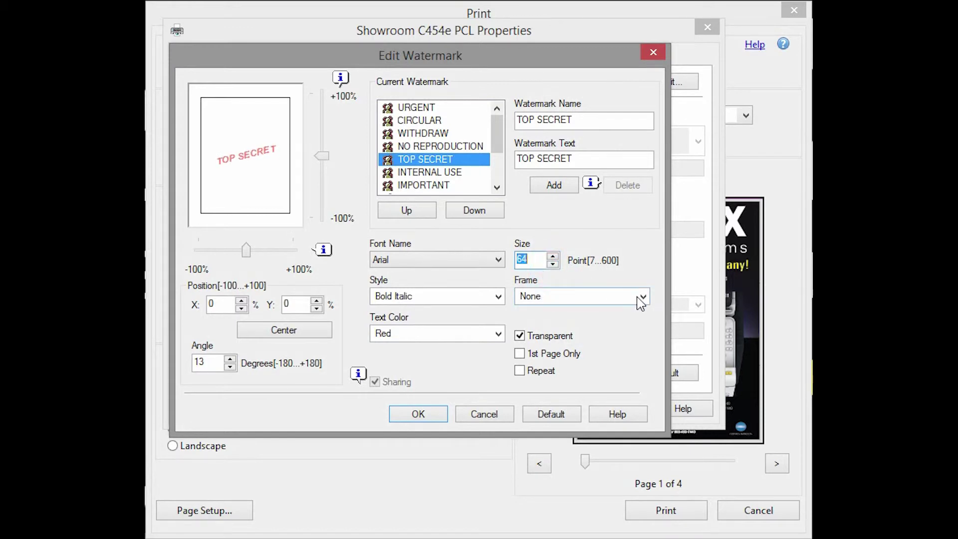
{"action": "left_click", "coordinate": [641, 297]}
{"action": "left_click", "coordinate": [574, 326]}
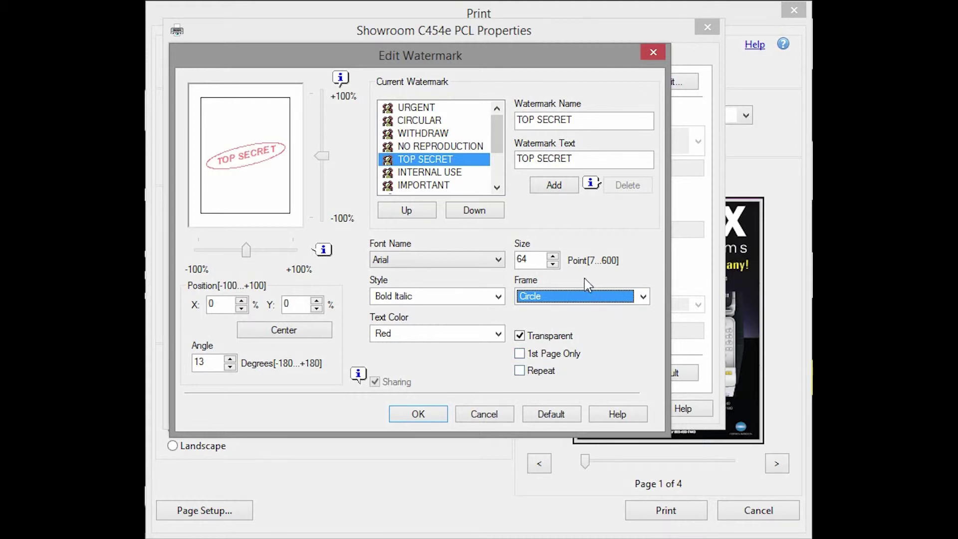
- Shrink the watermark to 53 points and leave Repeat off for a single stamp
{"action": "left_click", "coordinate": [552, 264]}
{"action": "left_click_drag", "start_coordinate": [552, 264], "coordinate": [552, 264]}
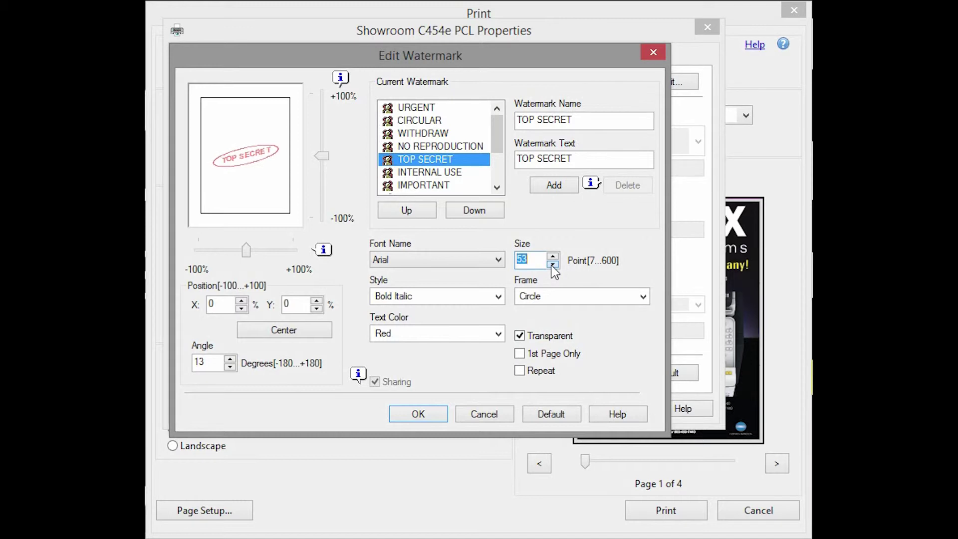
{"action": "left_click", "coordinate": [520, 372]}
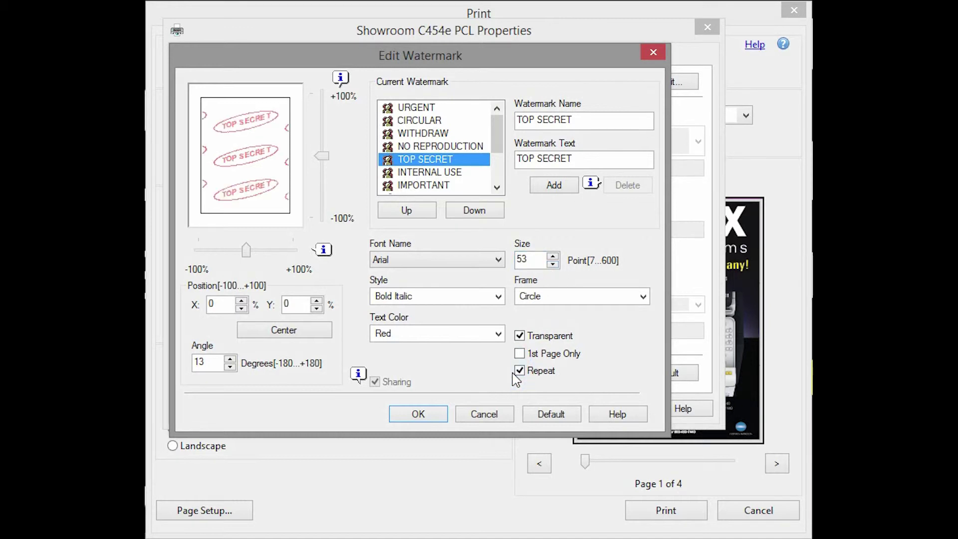
{"action": "left_click", "coordinate": [521, 372]}
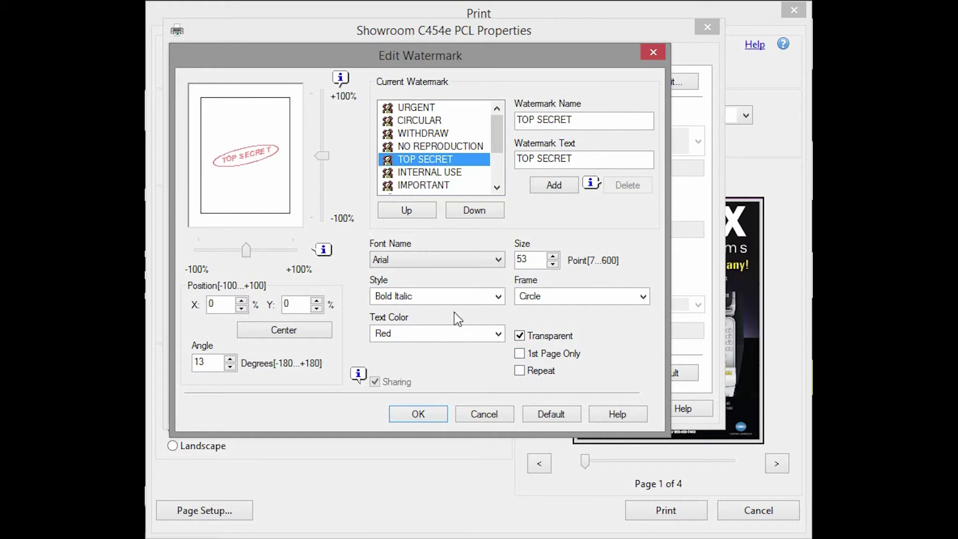
- Start a blank new watermark with Add, then cancel out of the Edit Watermark dialog
{"action": "left_click", "coordinate": [565, 187]}
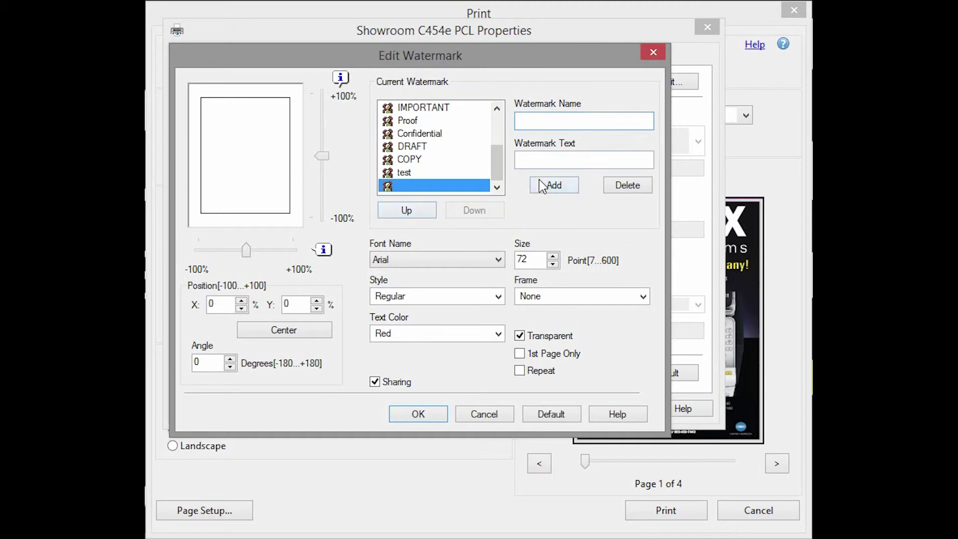
{"action": "left_click", "coordinate": [484, 414]}
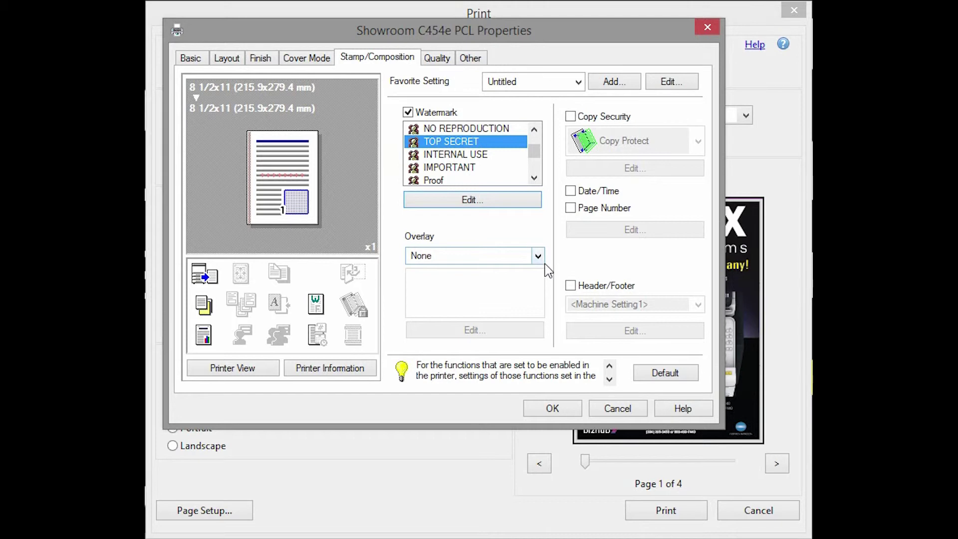
{"action": "left_click", "coordinate": [537, 255]}
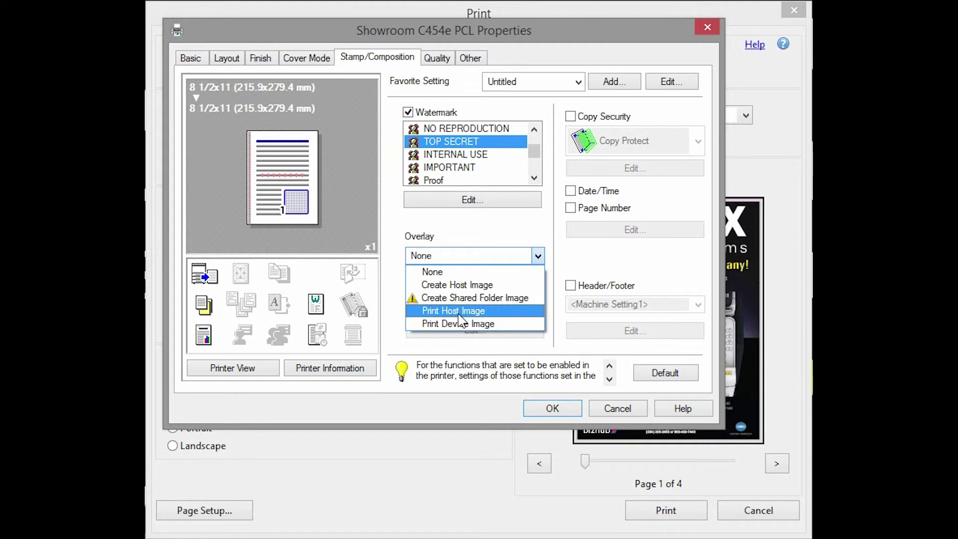
{"action": "left_click", "coordinate": [473, 272]}
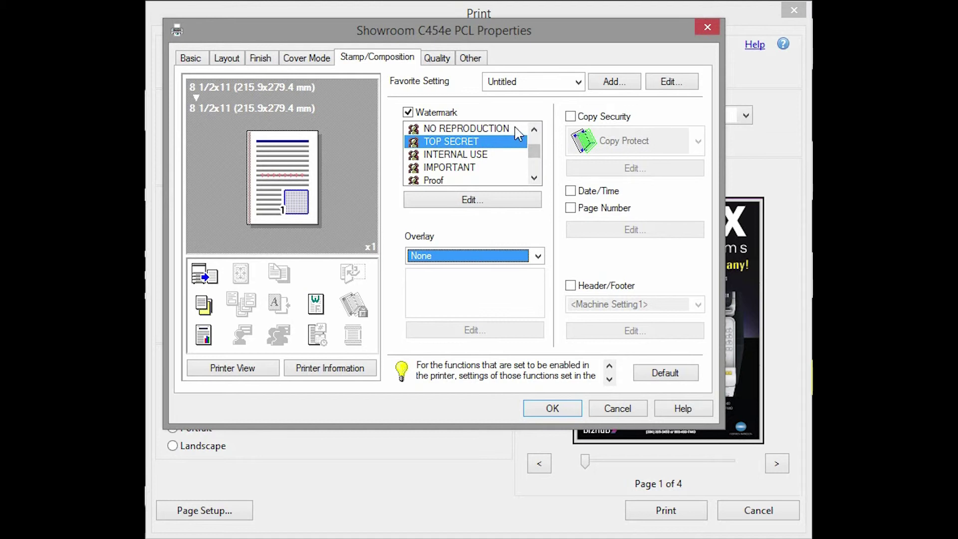
- Set Select Color to Gray Scale on the Quality tab
{"action": "left_click", "coordinate": [437, 59]}
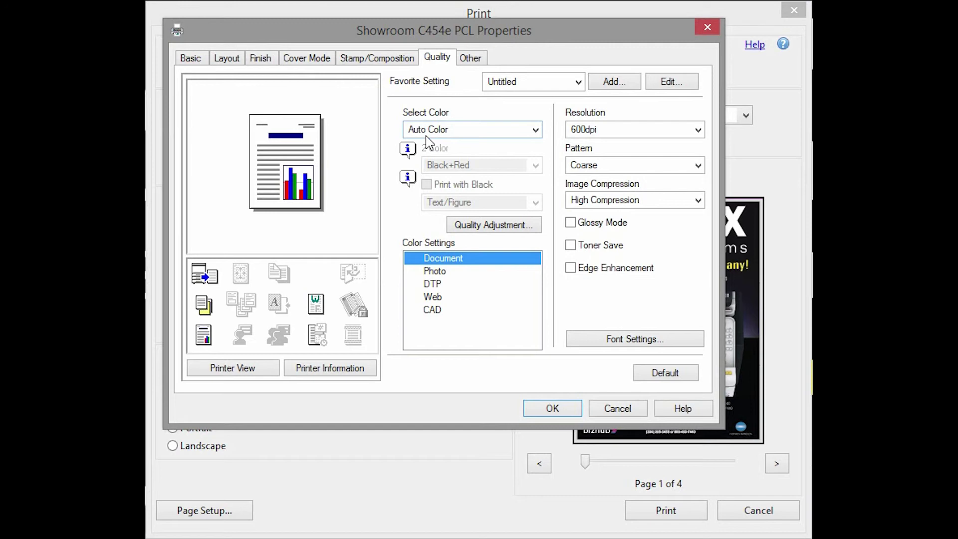
{"action": "left_click", "coordinate": [536, 130]}
{"action": "left_click", "coordinate": [449, 158]}
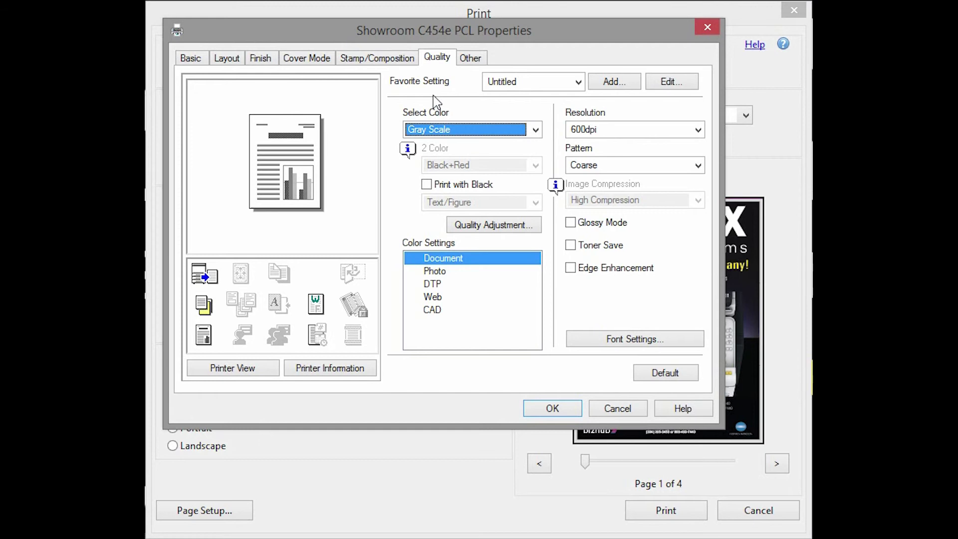
- Turn on stapling and set Print Type to 2-Sided
{"action": "left_click", "coordinate": [256, 59]}
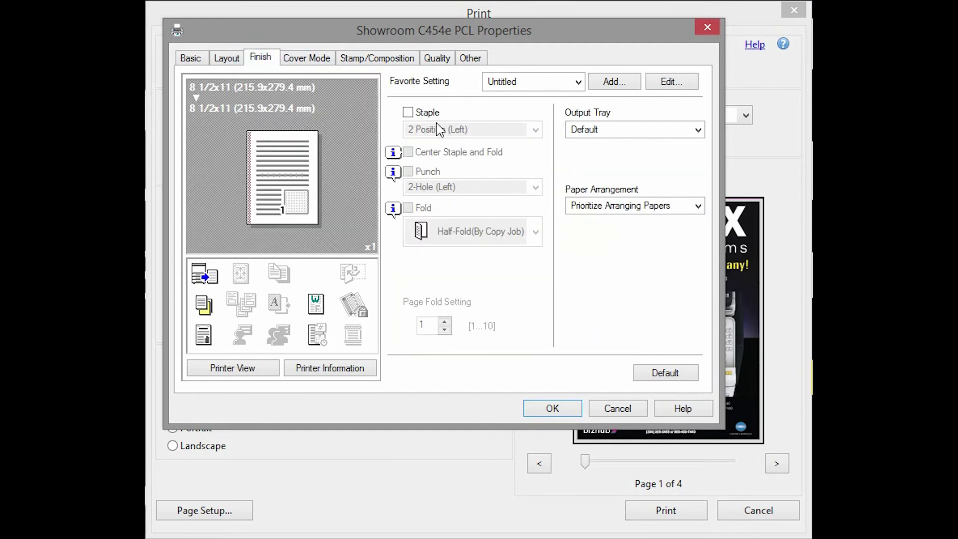
{"action": "left_click", "coordinate": [410, 111]}
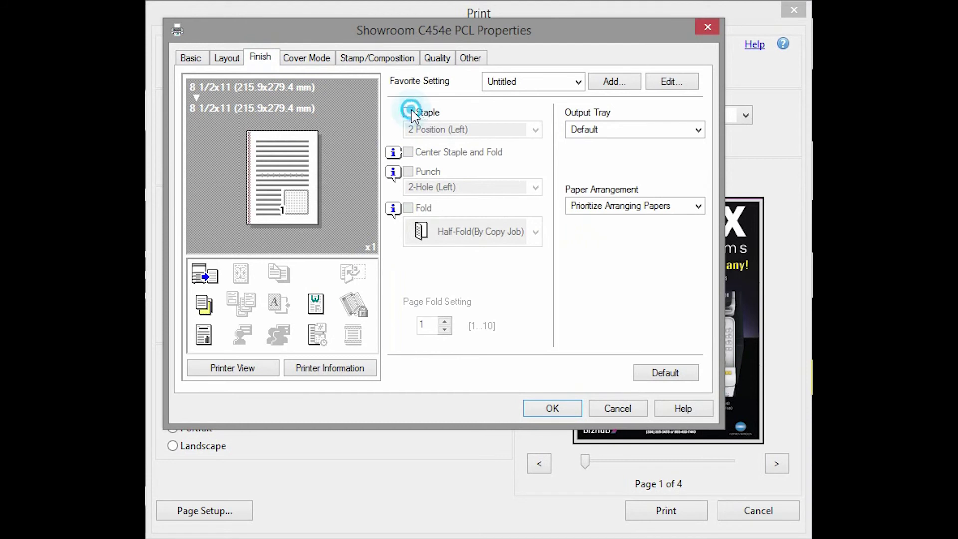
{"action": "left_click", "coordinate": [226, 58]}
{"action": "left_click", "coordinate": [696, 136]}
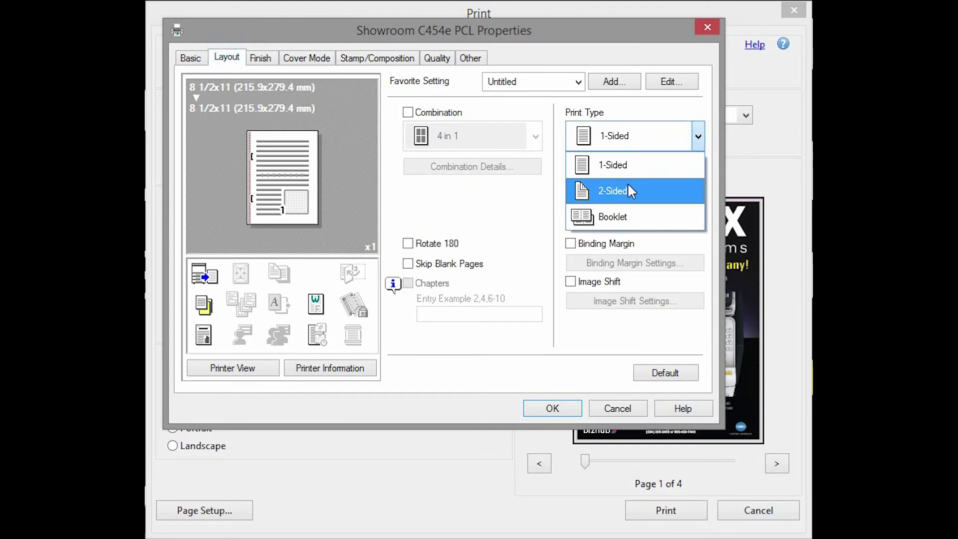
{"action": "left_click", "coordinate": [625, 199]}
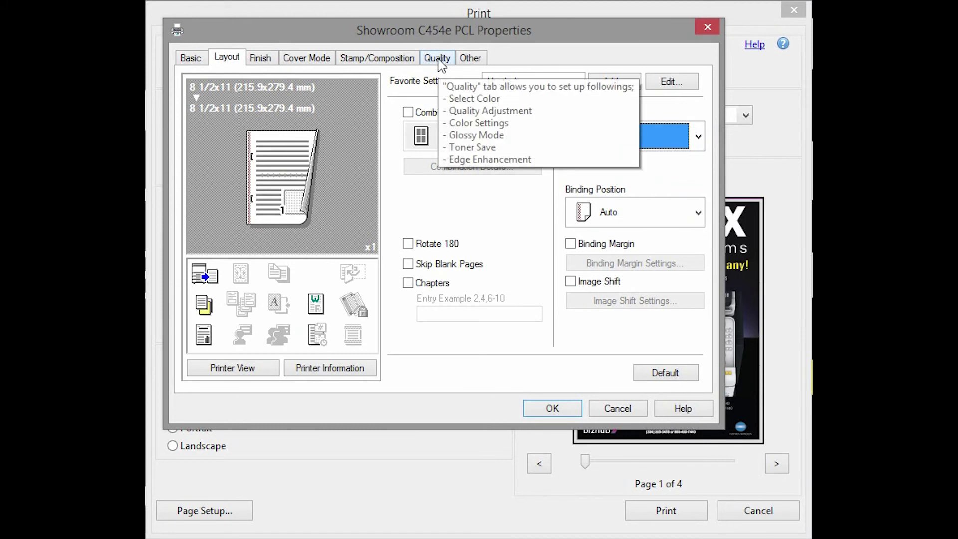
- Restore Select Color to Auto Color on the Quality tab
{"action": "left_click", "coordinate": [439, 60]}
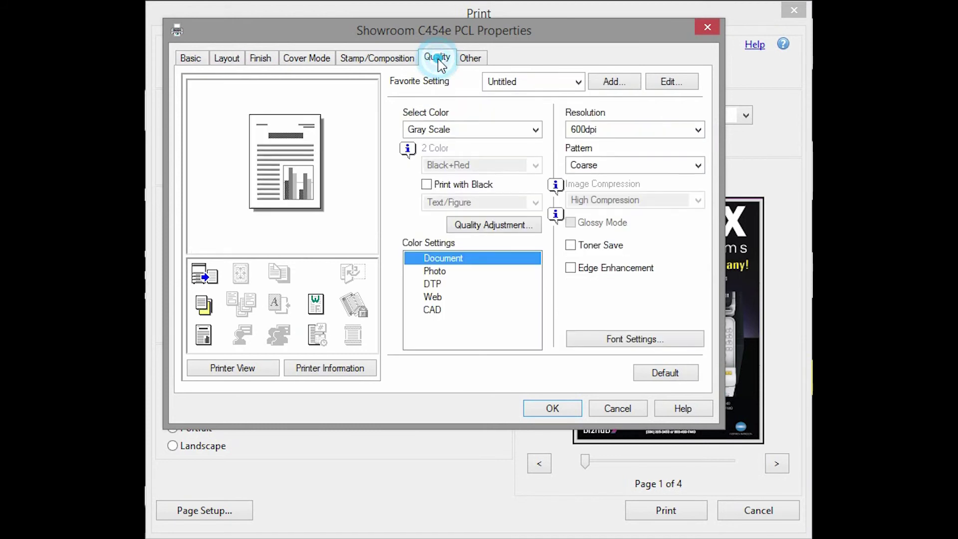
{"action": "left_click", "coordinate": [535, 130]}
{"action": "left_click", "coordinate": [499, 145]}
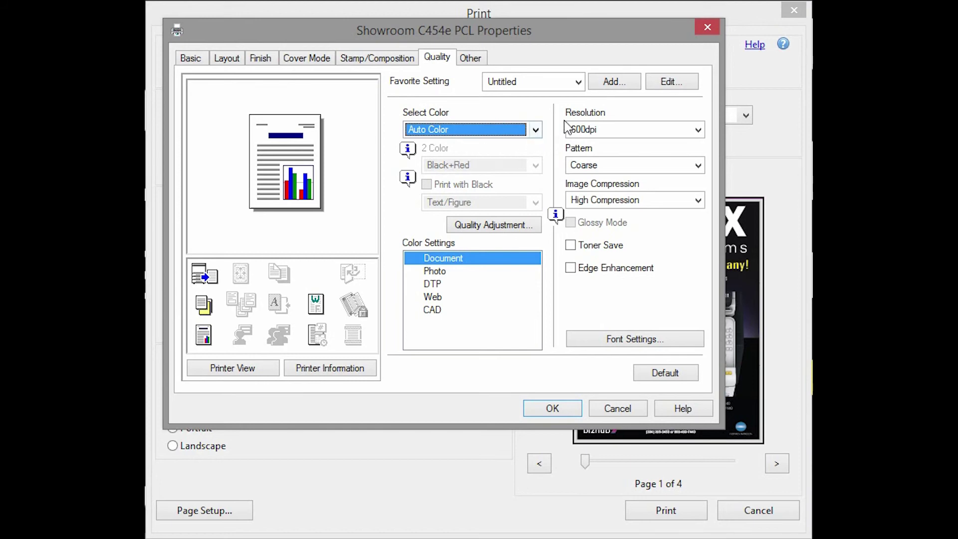
- Name the new favorite setting 'newsletter' and confirm it with OK
{"action": "left_click", "coordinate": [613, 81]}
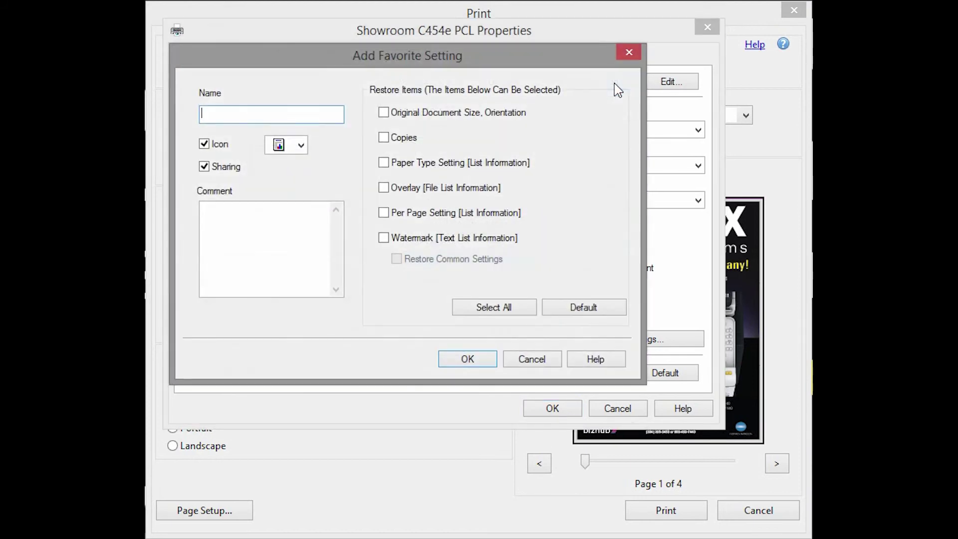
{"action": "type", "text": "newsletter"}
{"action": "left_click", "coordinate": [467, 358]}
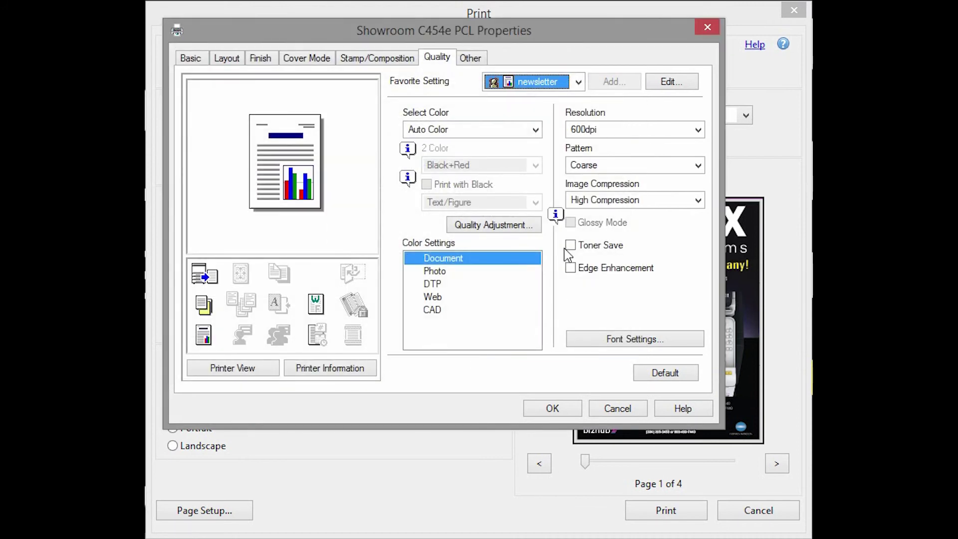
{"action": "left_click", "coordinate": [577, 83]}
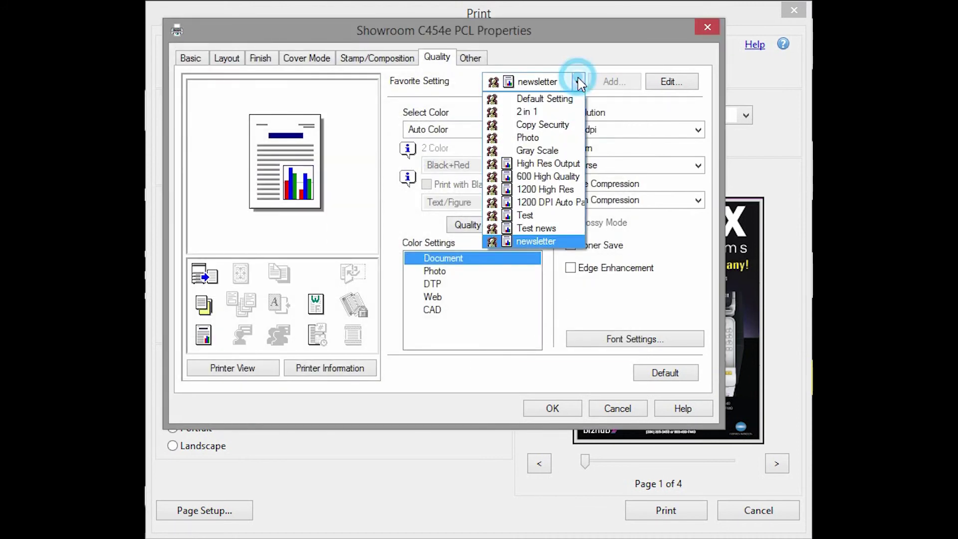
{"action": "left_click", "coordinate": [559, 98]}
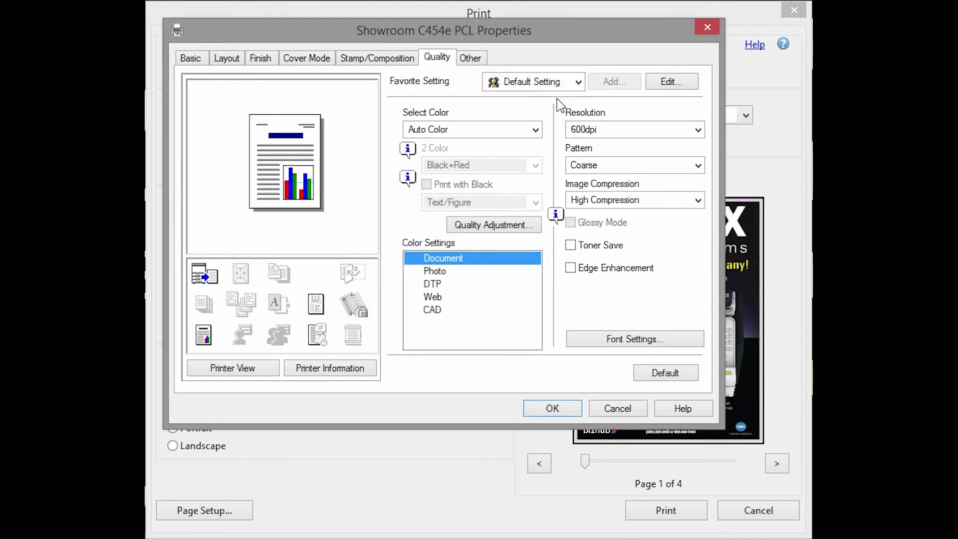
{"action": "left_click", "coordinate": [579, 83]}
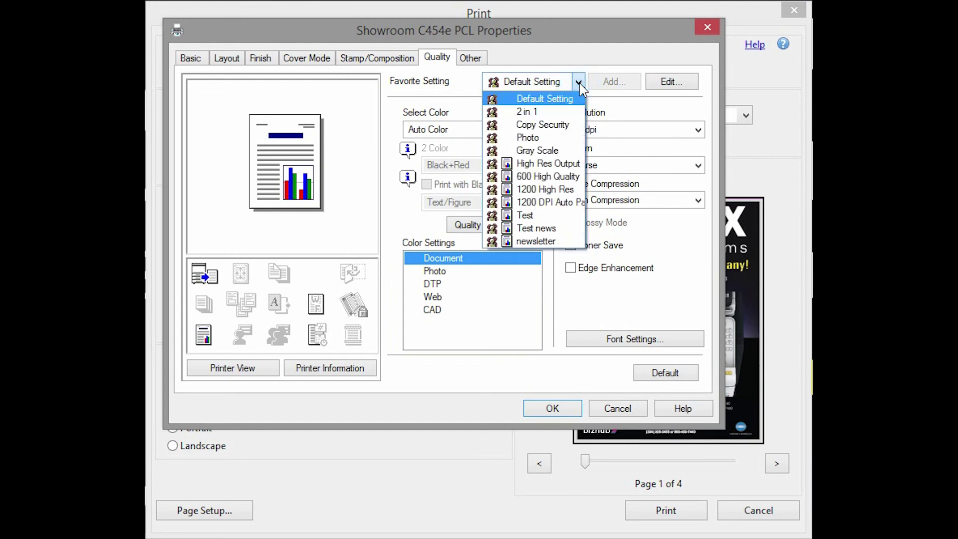
{"action": "left_click", "coordinate": [562, 248]}
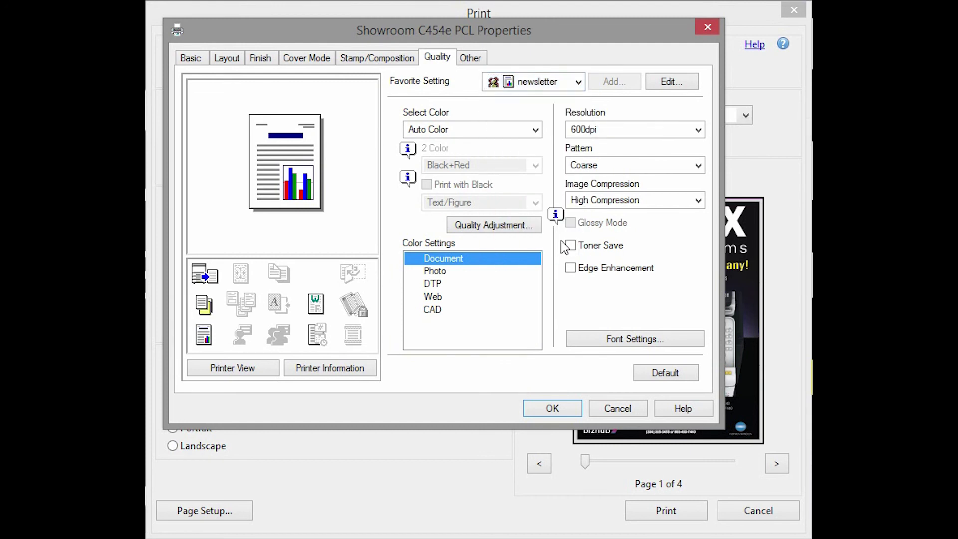